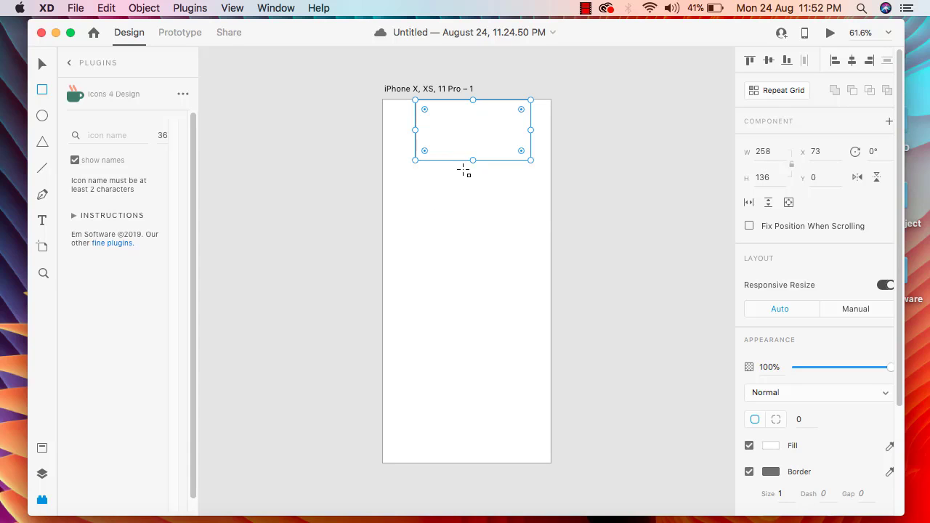
Delete the existing rectangle and draw a new one about 228 by 166 in the upper part of the artboard.
key("Delete")
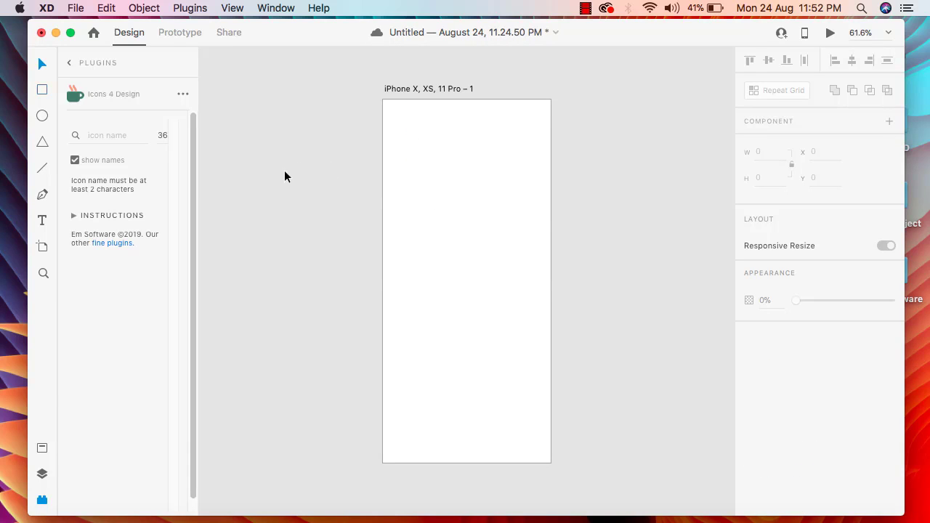
left_click(41, 66)
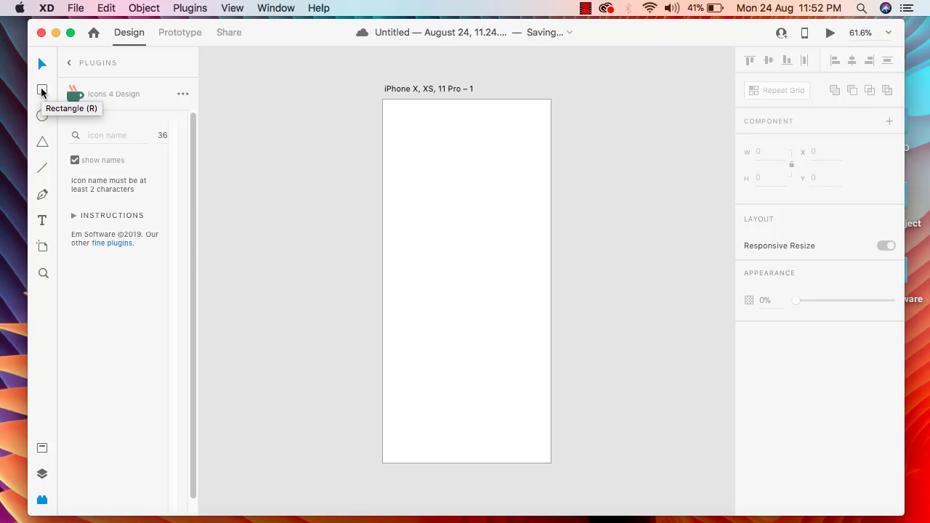
left_click(42, 90)
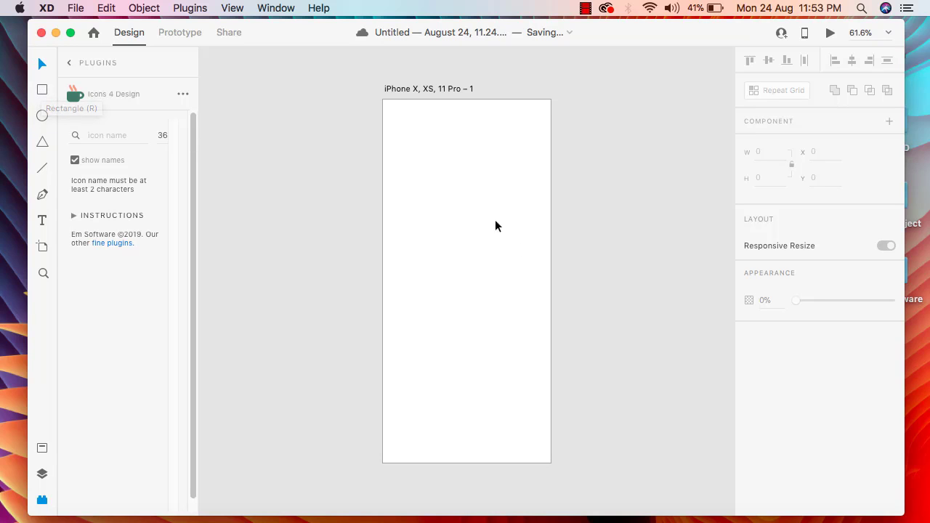
mouse_move(420, 144)
left_mouse_down()
mouse_move(502, 230)
mouse_move(521, 217)
left_mouse_up()
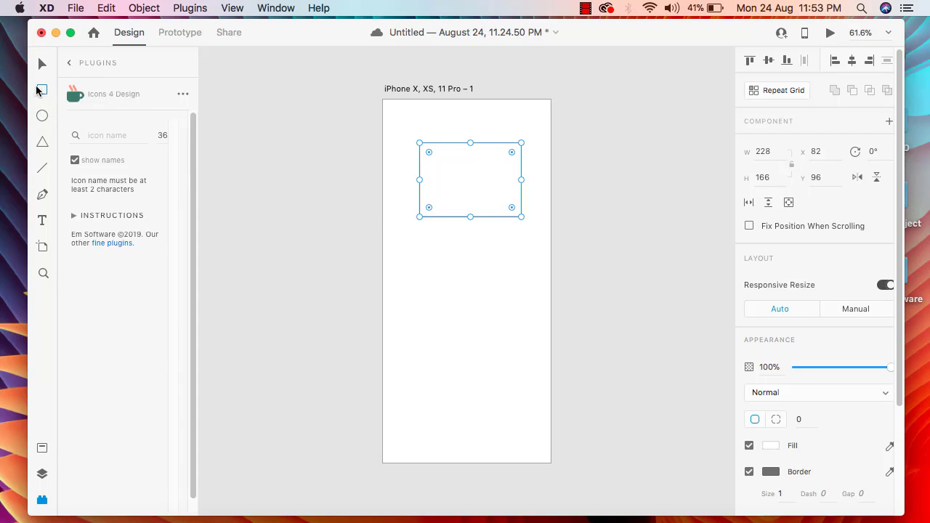
Reposition and resize the rectangle to about 305 by 81 at about X 32, Y 45.
left_click(40, 90)
left_click(42, 65)
left_click_drag(485, 198, 534, 189)
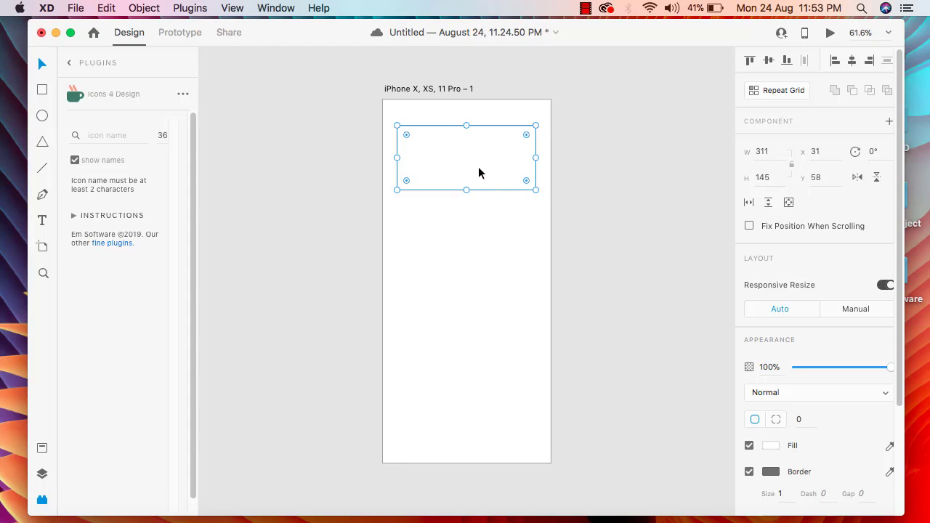
left_click_drag(479, 172, 478, 167)
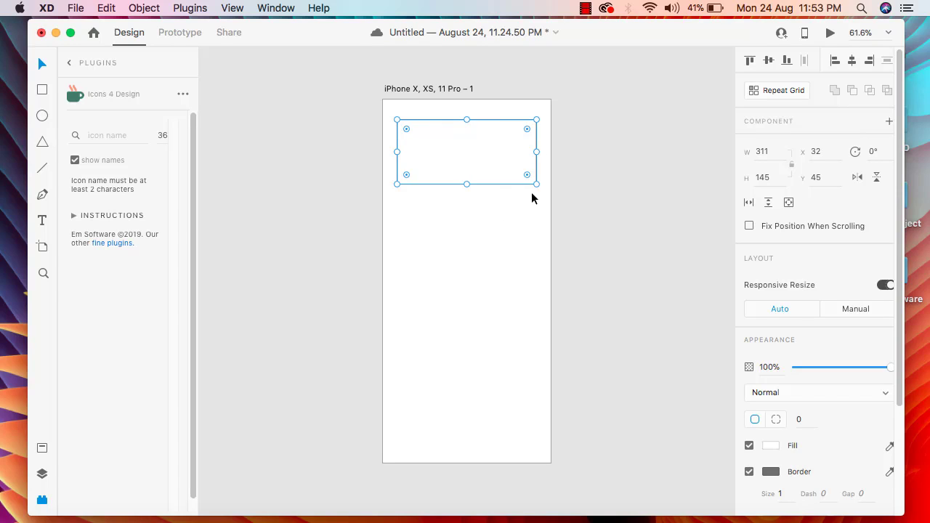
left_click_drag(536, 183, 533, 160)
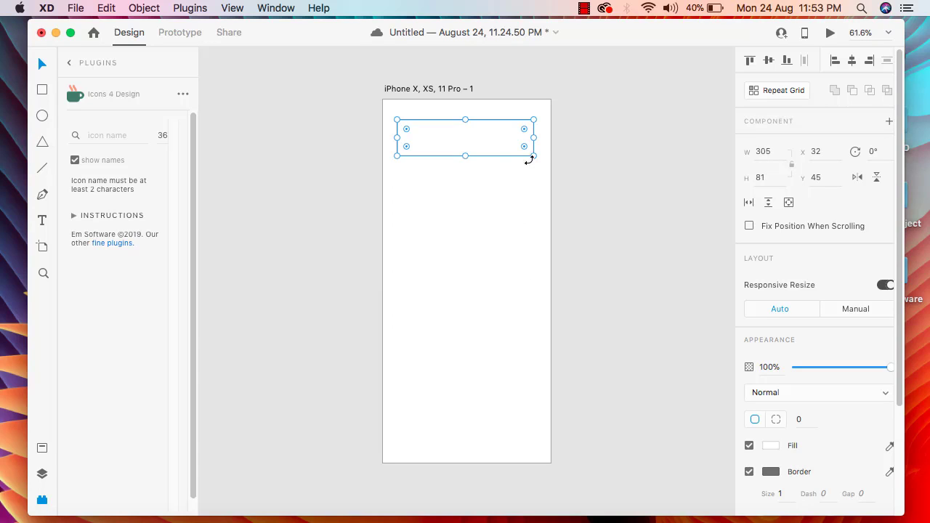
Set the rectangle's height to 200, and shorten it from its lower edge to about 126.
left_click(761, 179)
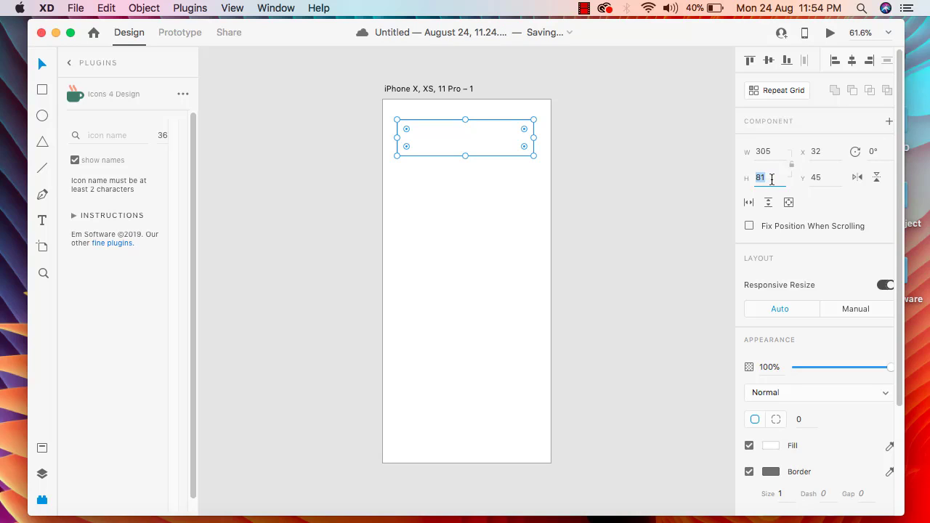
key("BackSpace")
type("200")
key("Return")
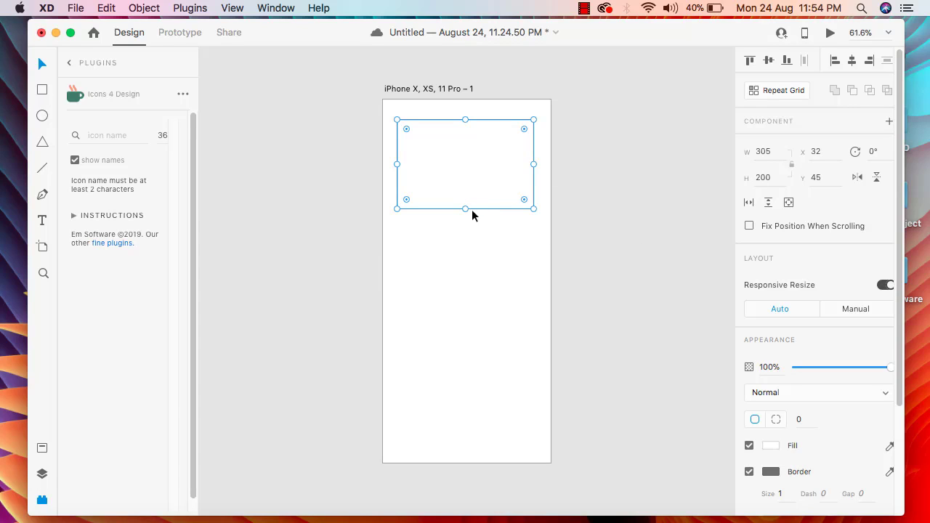
left_click_drag(466, 210, 472, 175)
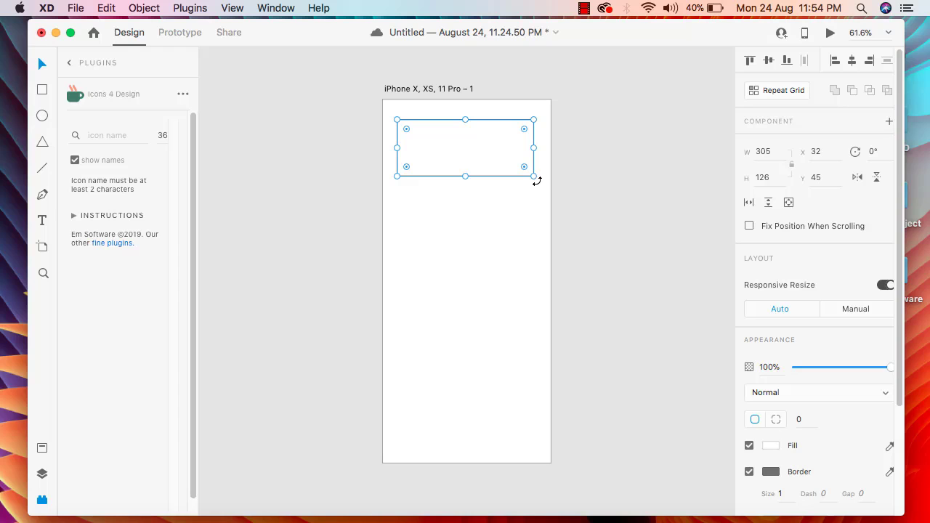
Rotate the rectangle to about 25°, and straighten it back to 0° at about X 35, Y 115.
left_click_drag(535, 181, 528, 225)
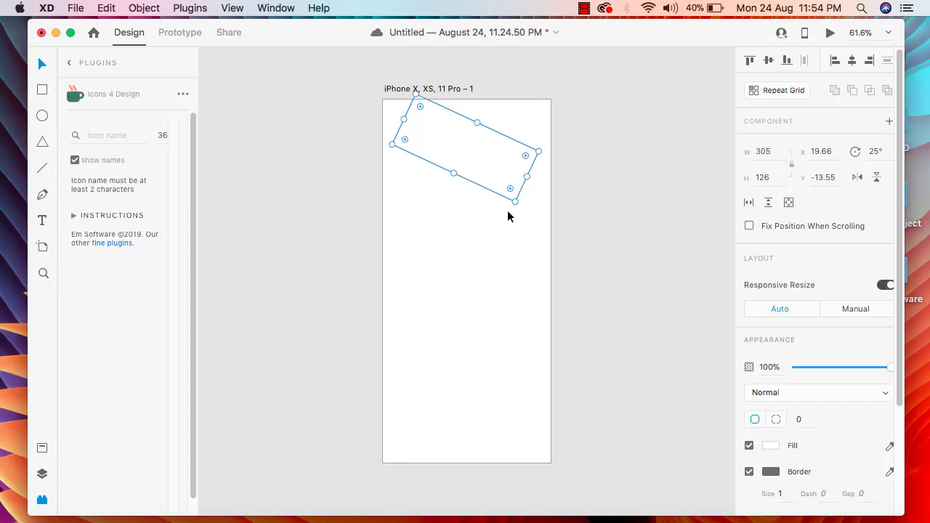
left_click_drag(485, 169, 487, 244)
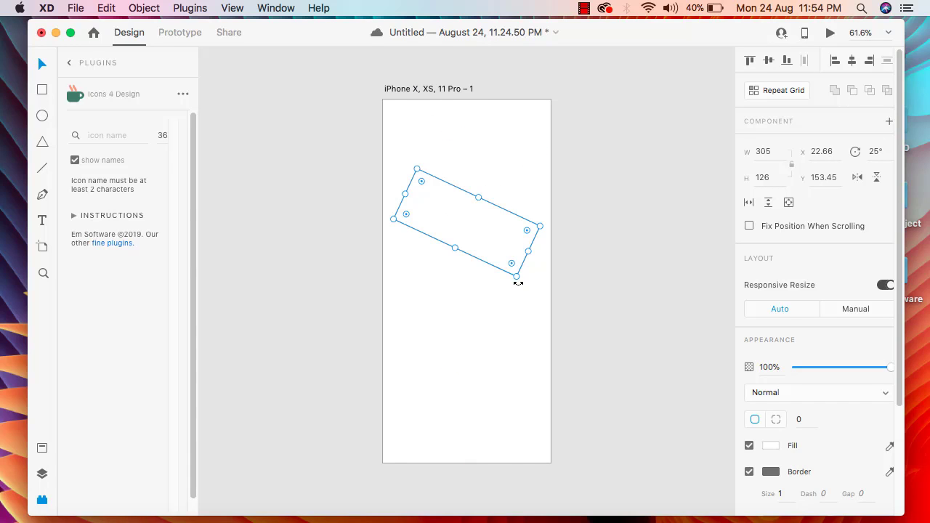
left_click_drag(518, 283, 531, 251)
left_click_drag(483, 223, 479, 182)
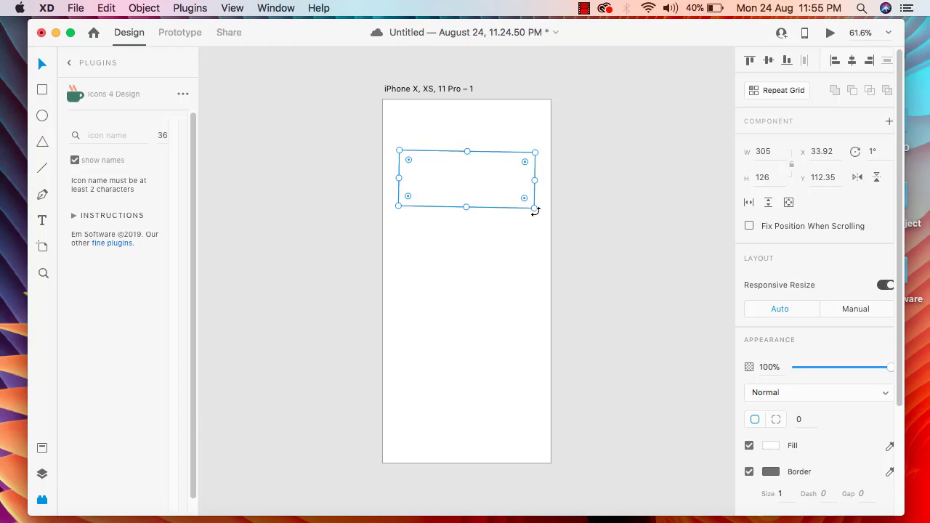
left_click_drag(534, 212, 536, 210)
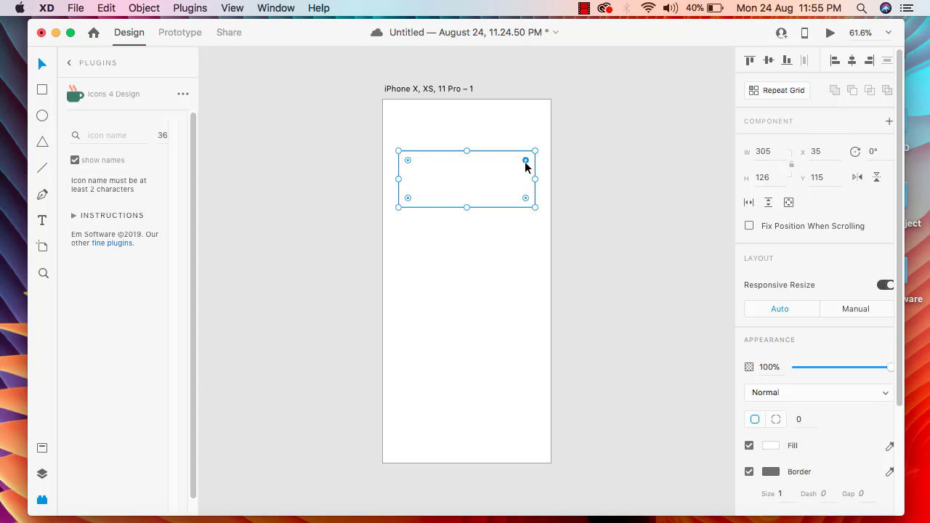
Round all four corners of the rectangle fully to a uniform radius of about 63.
left_click_drag(524, 160, 505, 178)
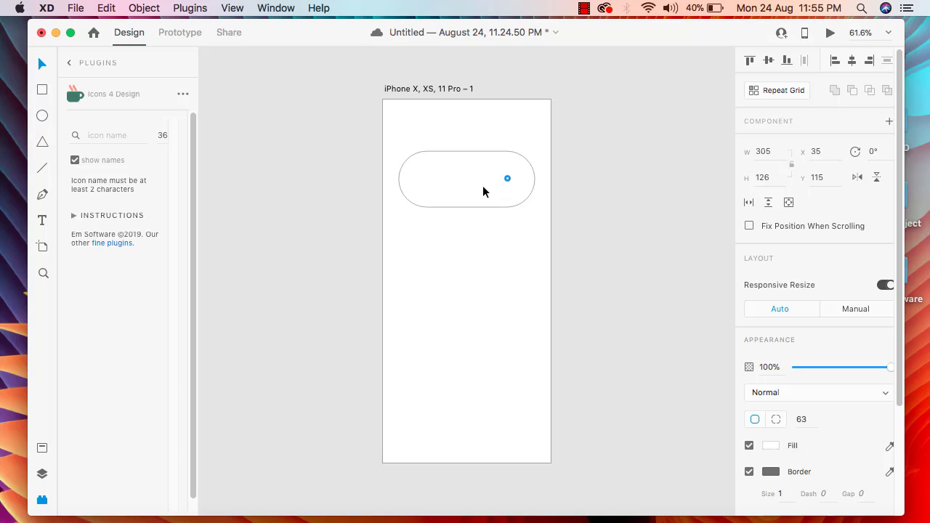
left_click_drag(486, 186, 486, 186)
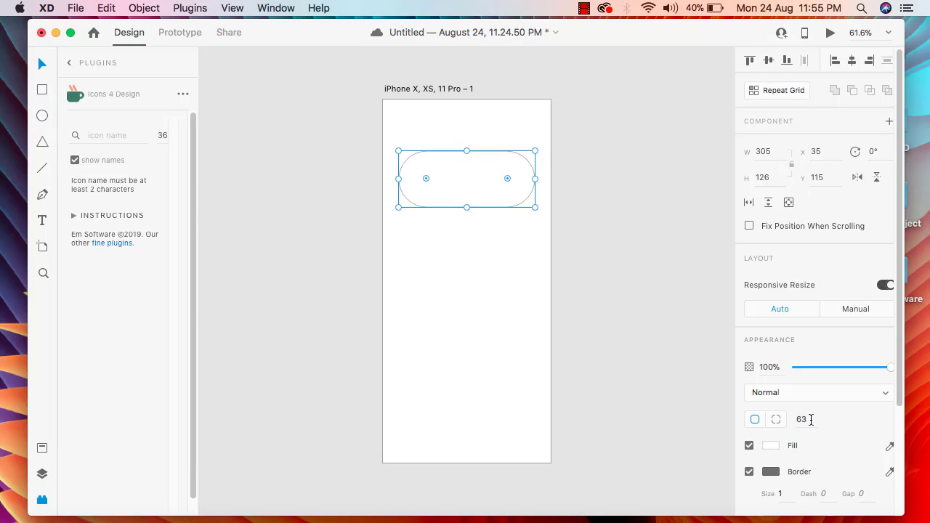
left_click(755, 421)
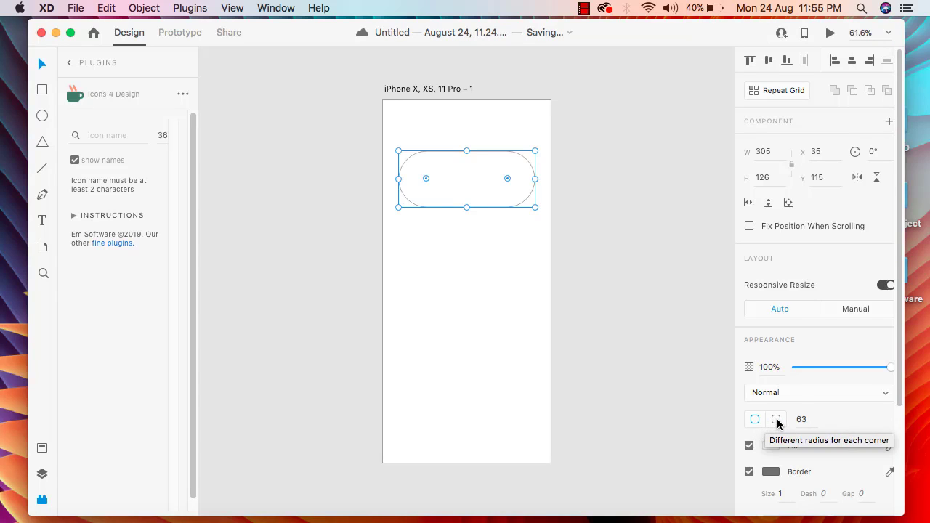
Enable a different radius for each corner and set the upper-left corner's radius to 20.
left_click(777, 420)
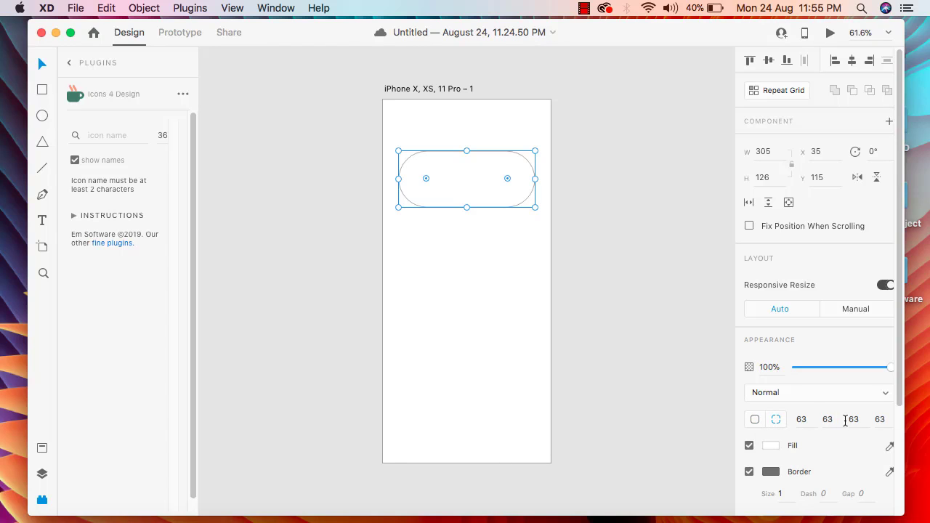
left_click(804, 422)
key("BackSpace")
type("20")
left_click(631, 298)
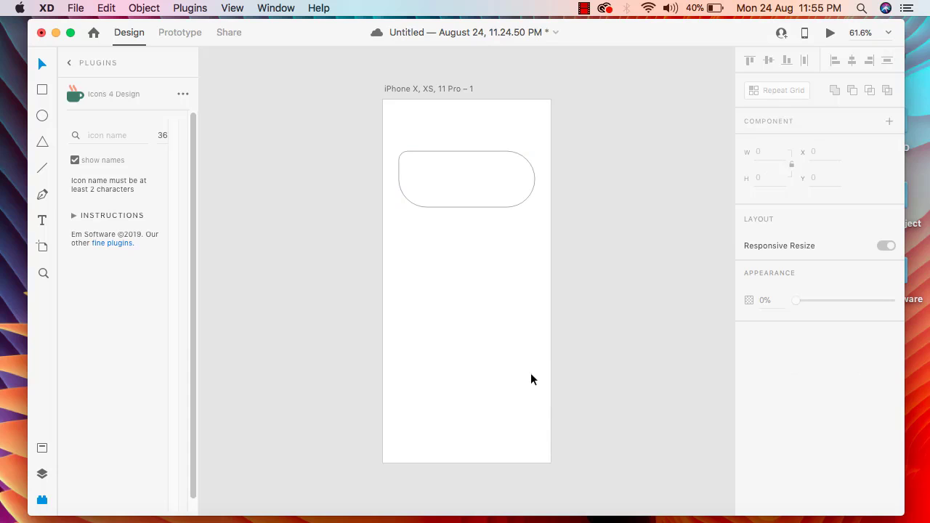
Pull the rectangle's corners back to a radius of 0 directly on the canvas.
left_click(491, 186)
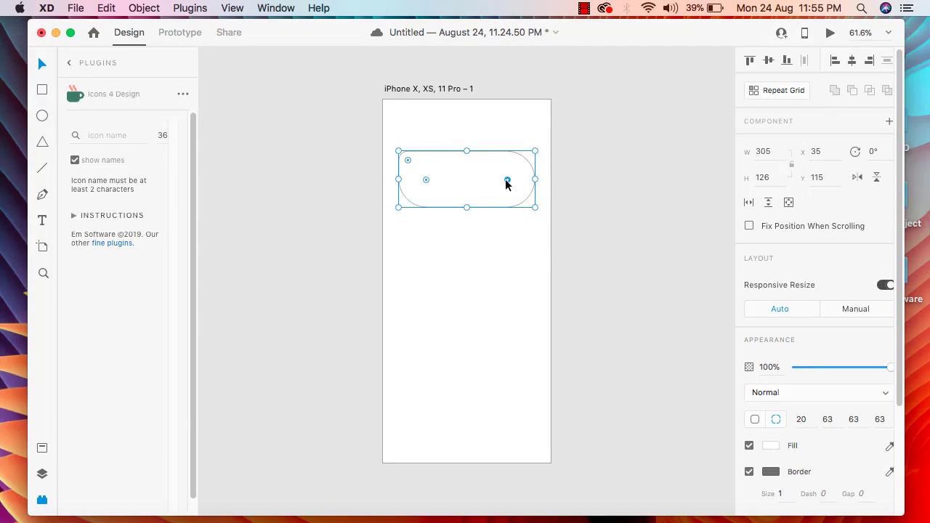
left_click_drag(507, 184, 567, 224)
left_click(492, 250)
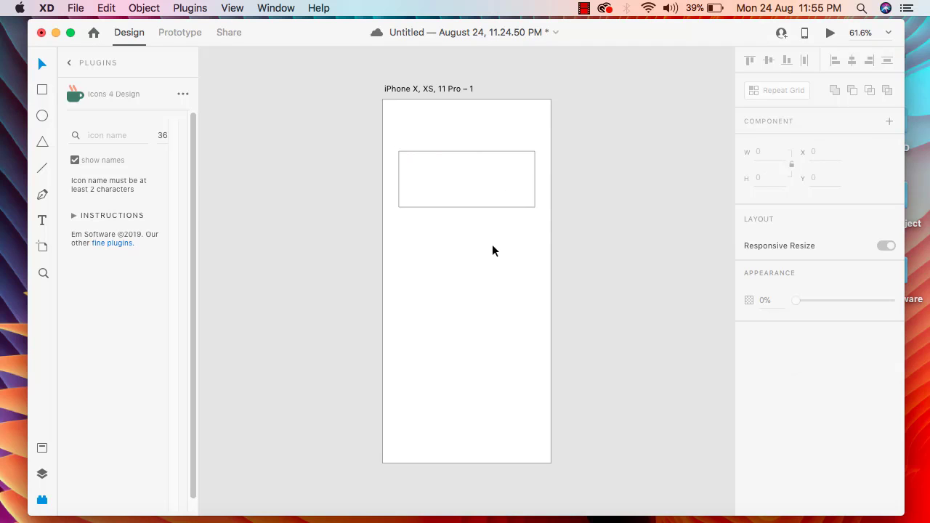
Set a uniform corner radius of 90 for the rectangle.
left_click(476, 183)
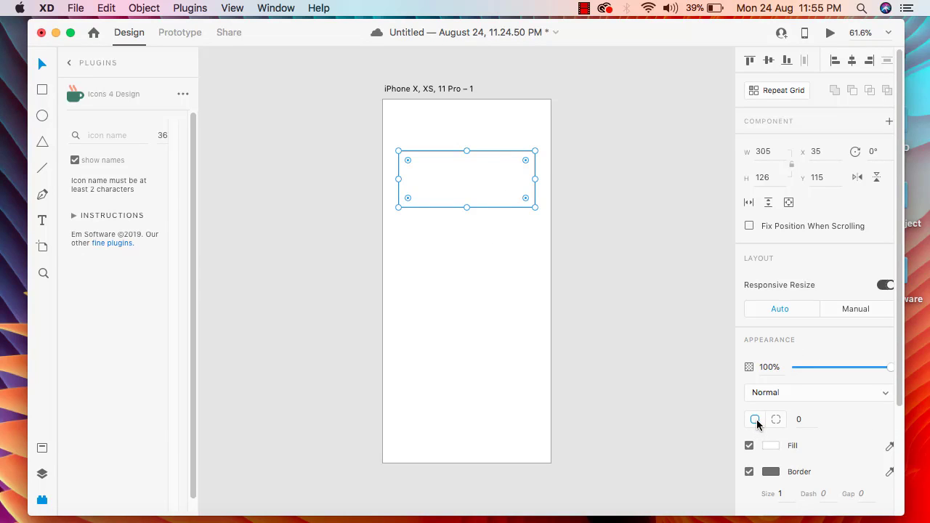
left_click(802, 421)
type("80")
left_click(663, 355)
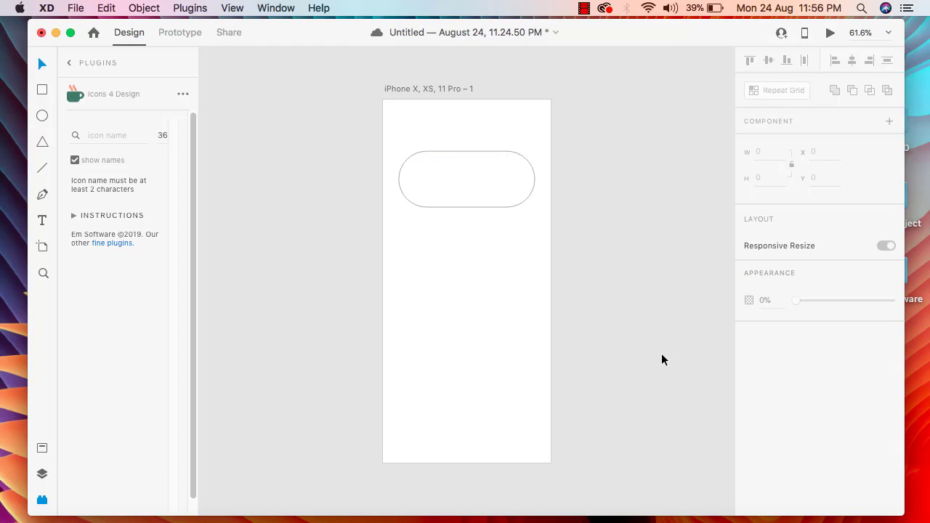
left_click(515, 195)
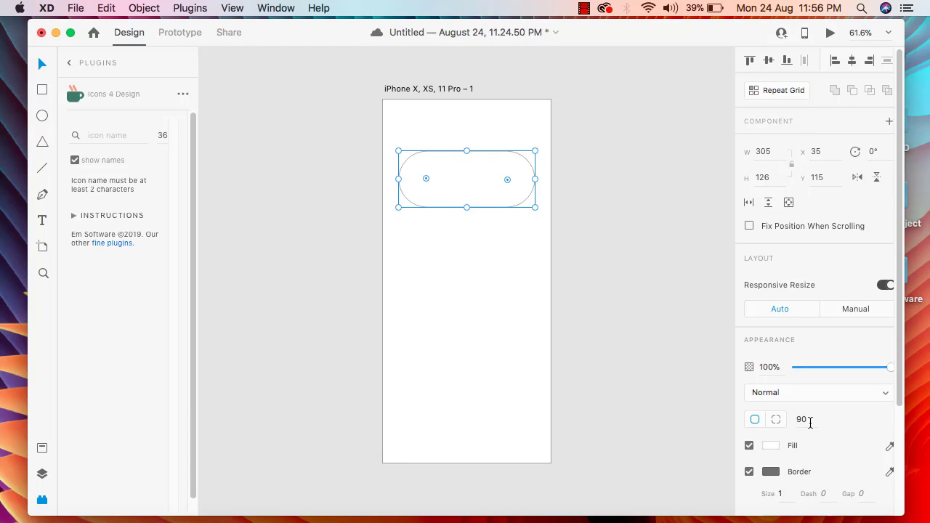
left_click_drag(810, 422, 784, 419)
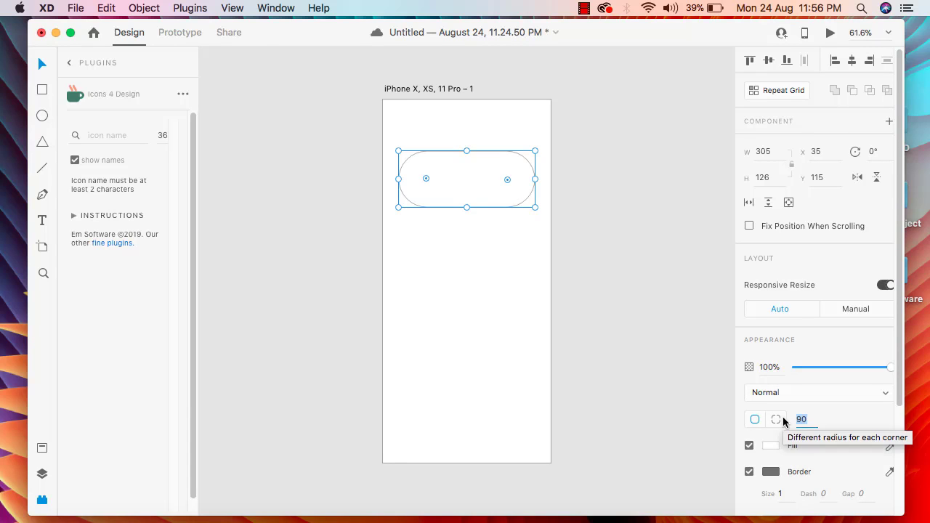
key("BackSpace")
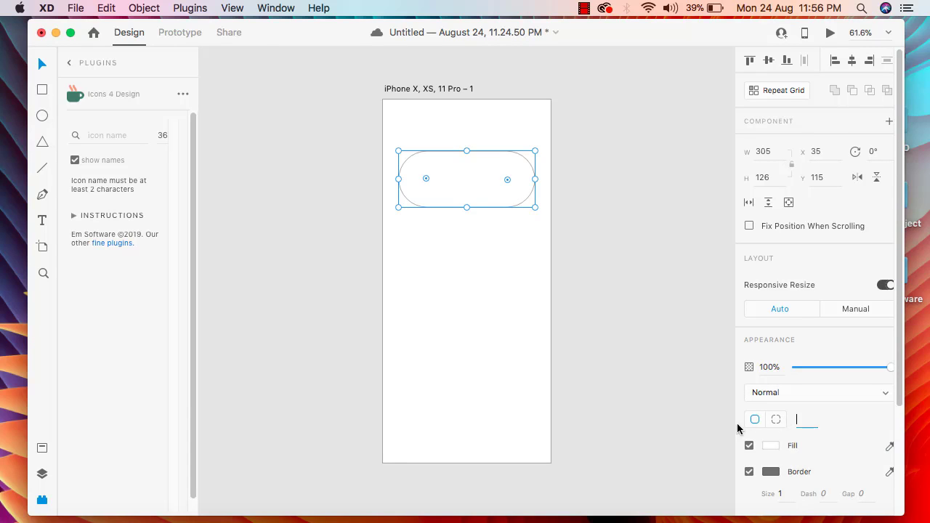
left_click(777, 422)
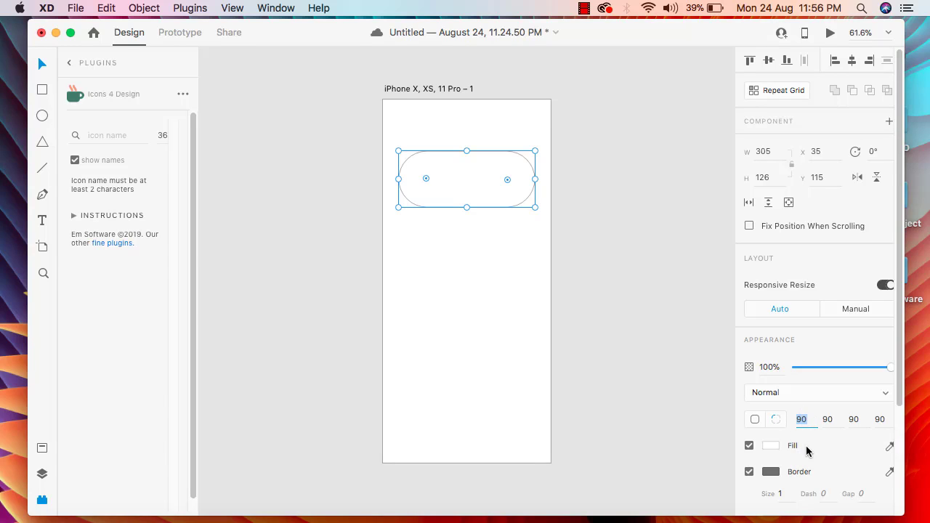
left_click(702, 433)
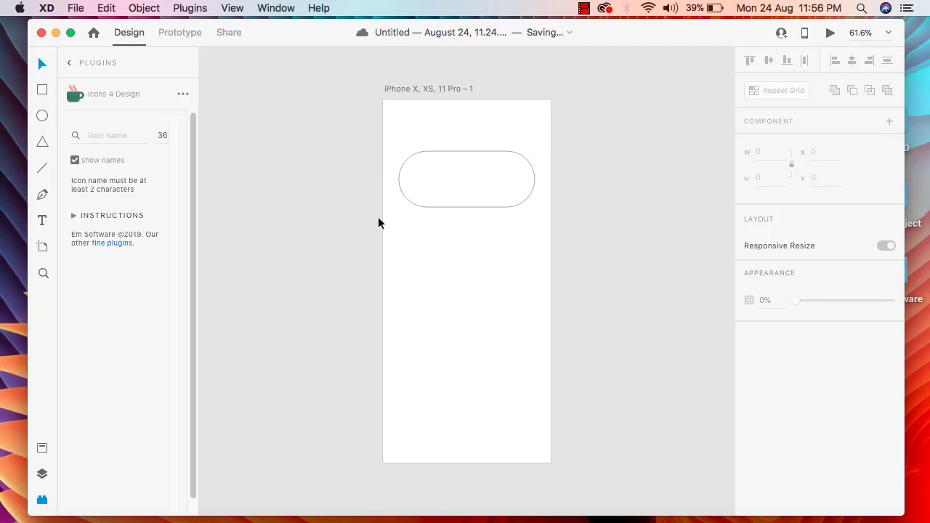
Square off all the rounded corners of the rectangle again to a radius of 0.
left_click(447, 182)
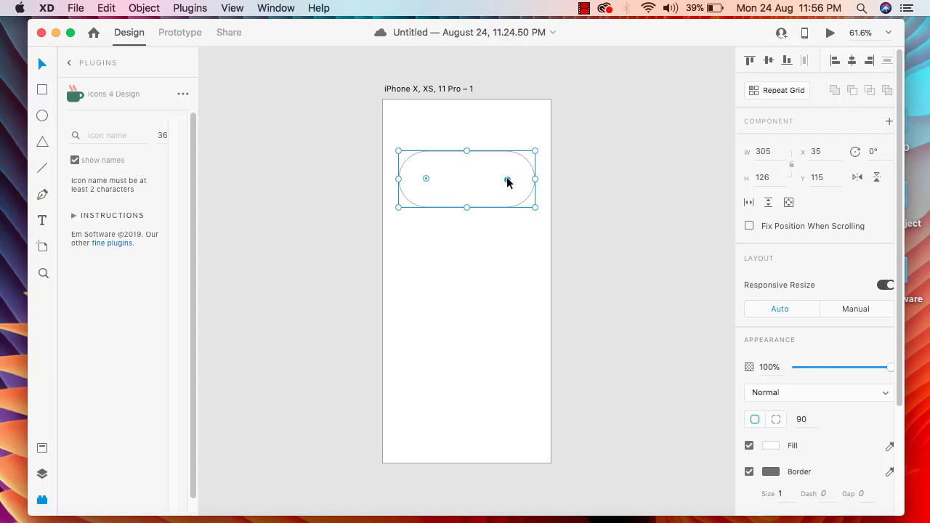
left_click_drag(508, 182, 541, 263)
left_click(727, 392)
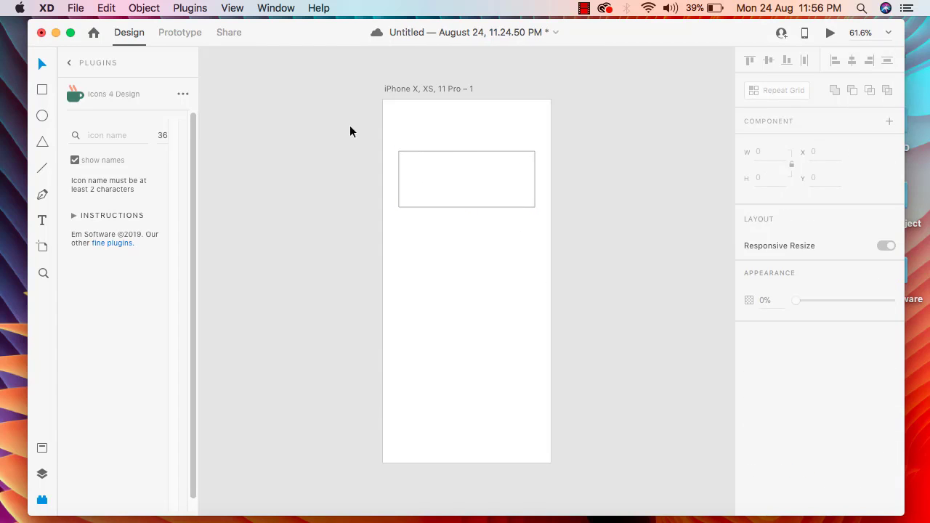
Enable a different radius for each corner and set the rectangle's upper-left corner radius to 80.
left_click(465, 198)
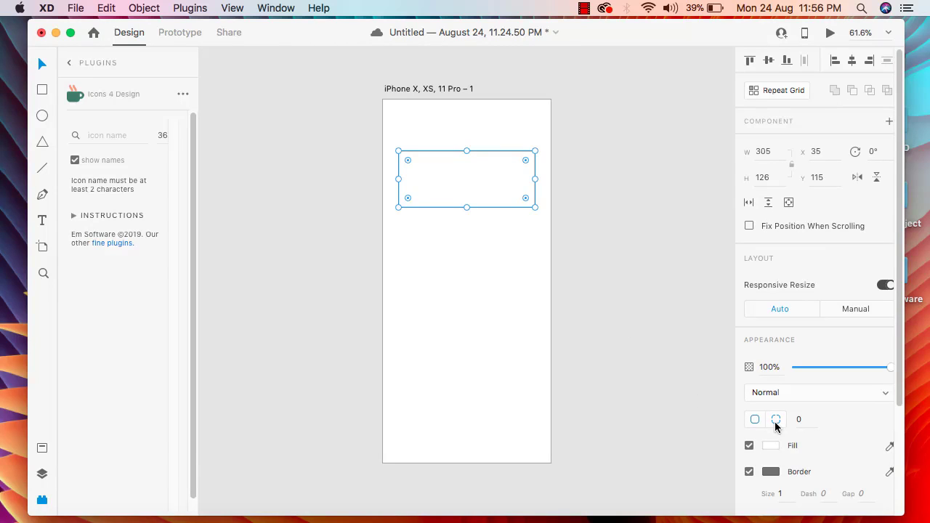
left_click(775, 424)
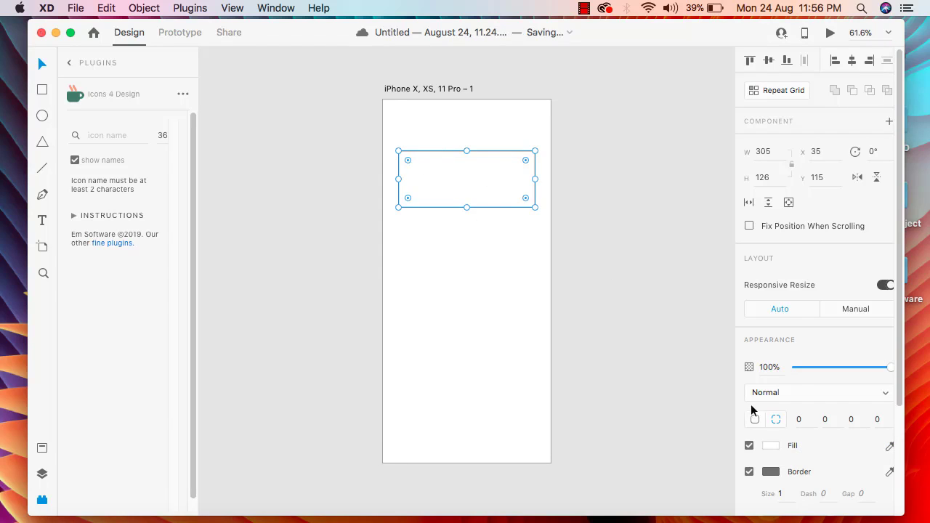
left_click(806, 425)
type("80")
left_click(642, 339)
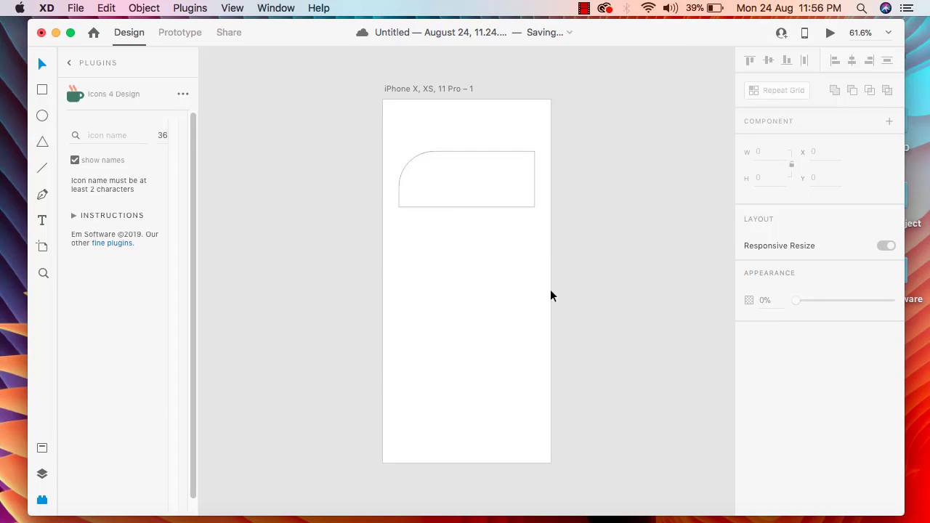
Set the rectangle's lower-right corner radius to 80.
left_click(471, 176)
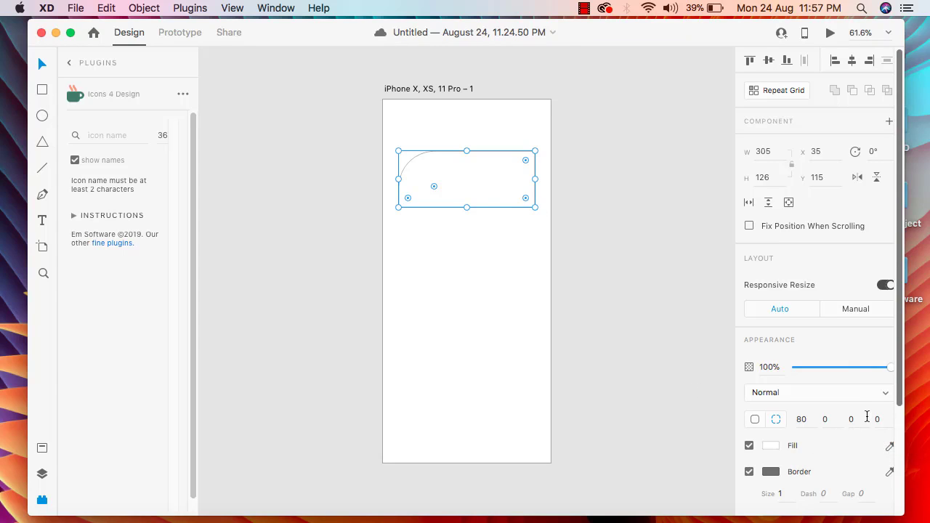
left_click(863, 419)
key("BackSpace")
type("80")
left_click(671, 312)
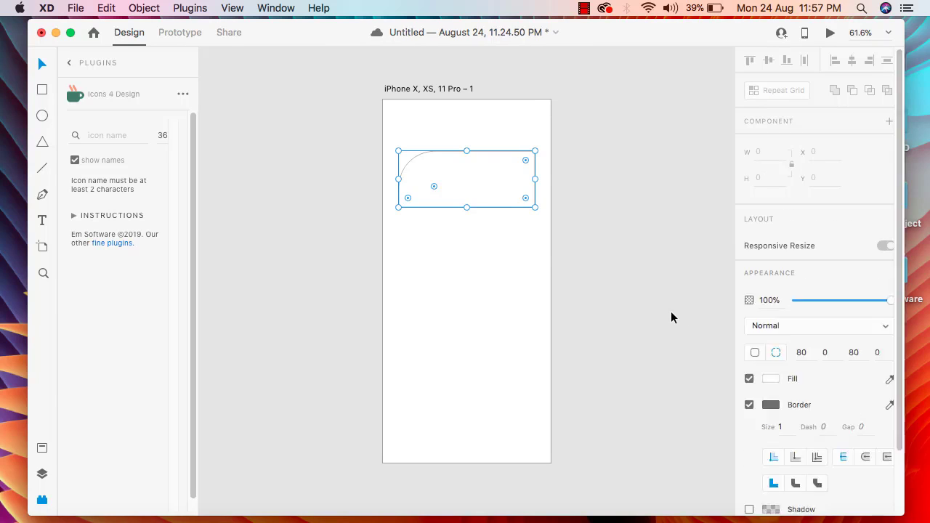
Fill the rectangle with solid dark blue #221991 and move it straight up on the artboard to Y 64.
left_click(492, 182)
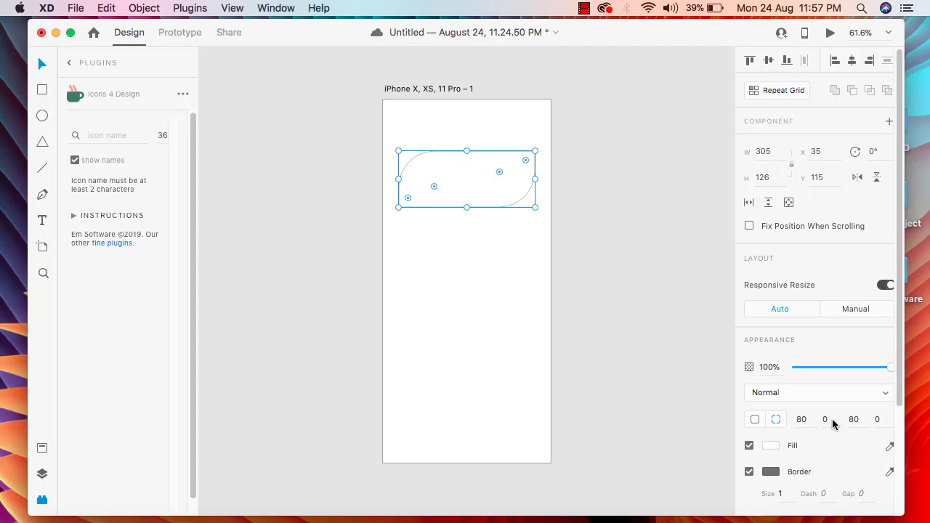
scroll(821, 415, "down", 2)
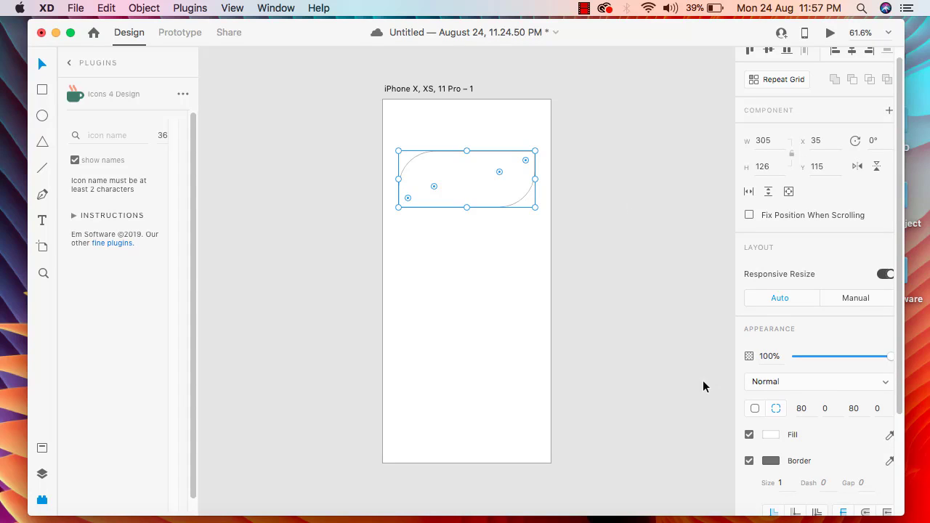
scroll(774, 409, "down", 1)
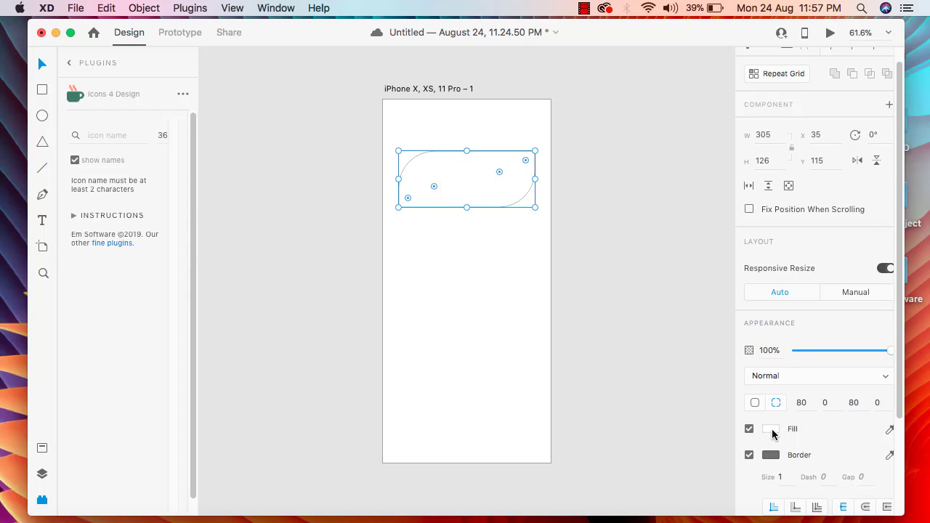
left_click(772, 431)
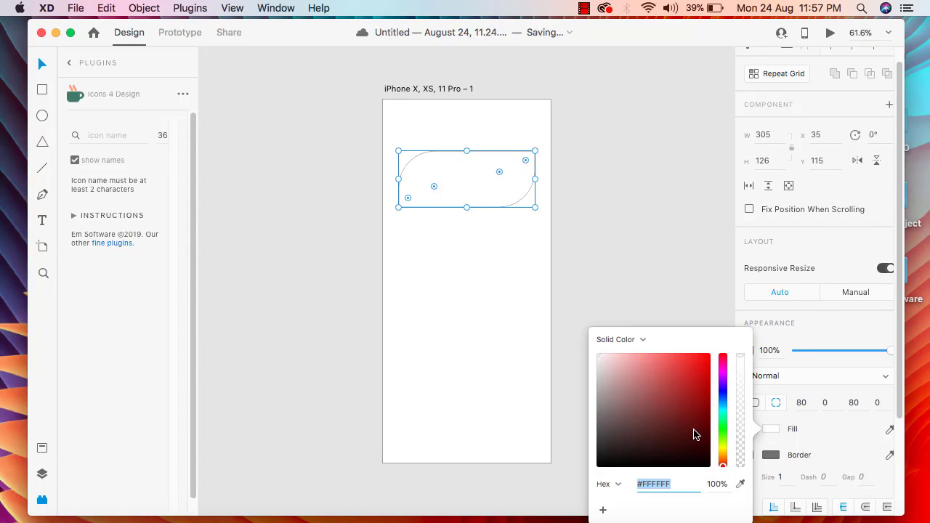
left_click(723, 391)
left_click_drag(690, 362, 691, 406)
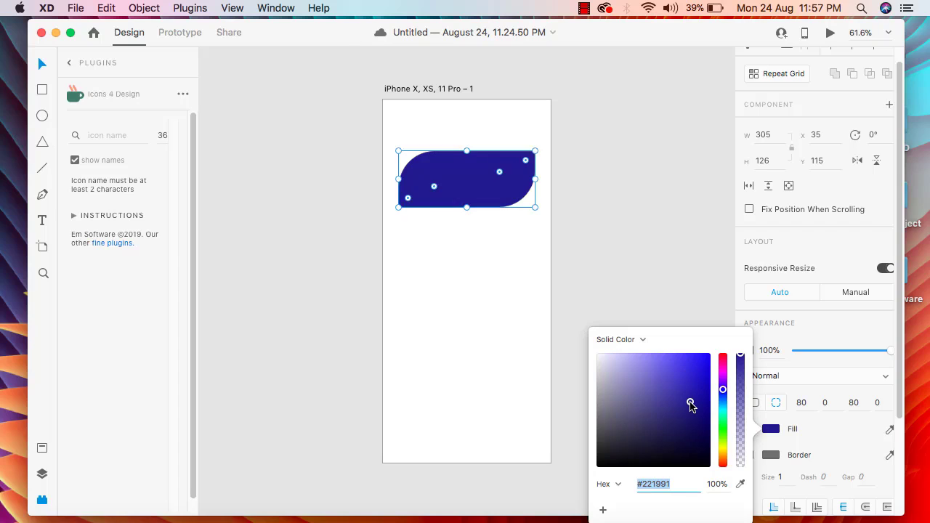
left_click(687, 239)
left_click_drag(473, 188, 472, 163)
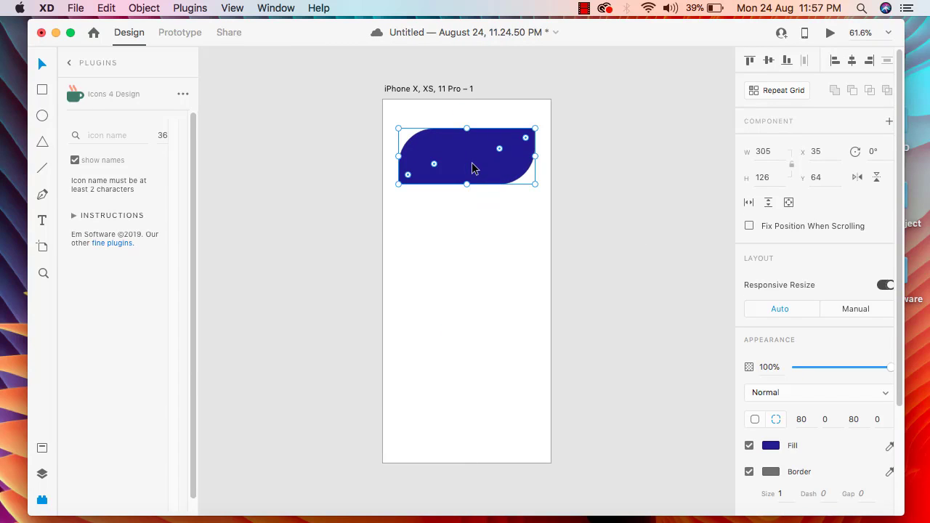
left_click(656, 285)
Switch the blue rectangle's border off and back on.
left_click(471, 160)
scroll(852, 422, "down", 2)
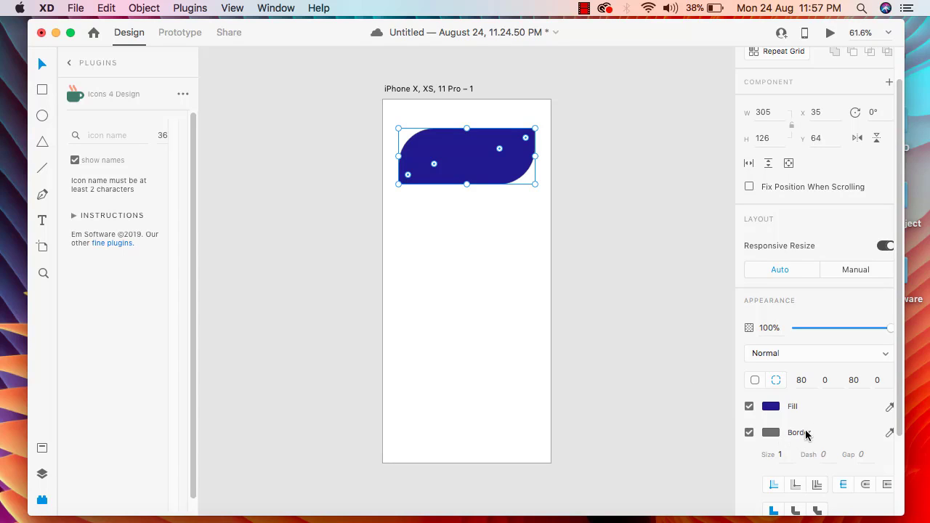
left_click(750, 433)
left_click(750, 433)
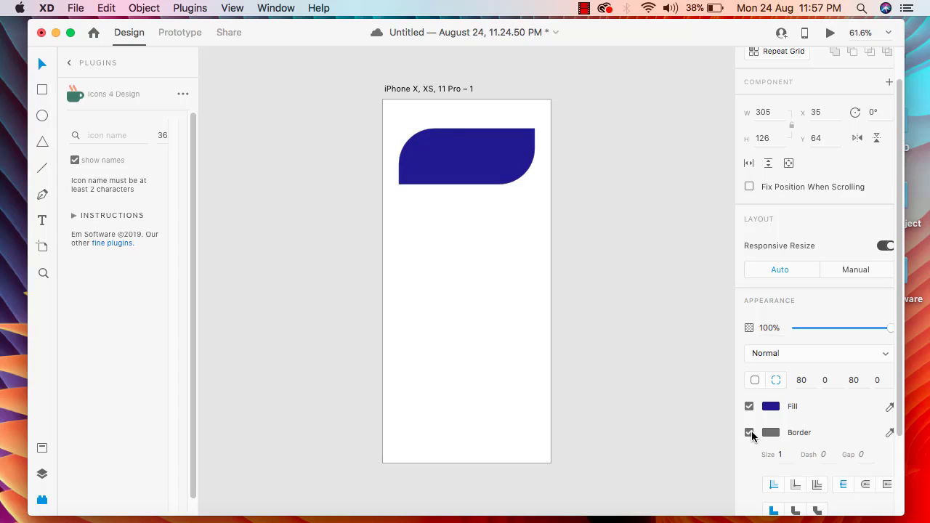
Set the rectangle's border size to 10.
scroll(790, 410, "down", 1)
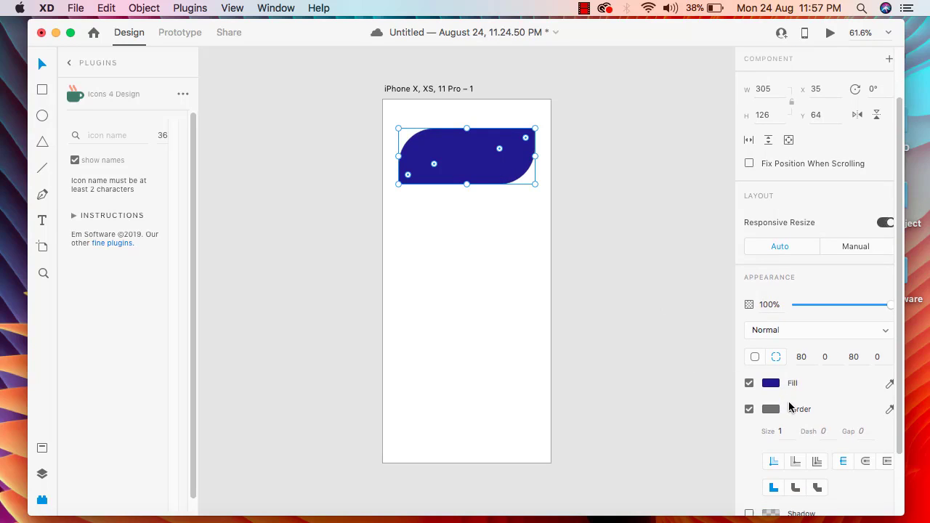
left_click(779, 434)
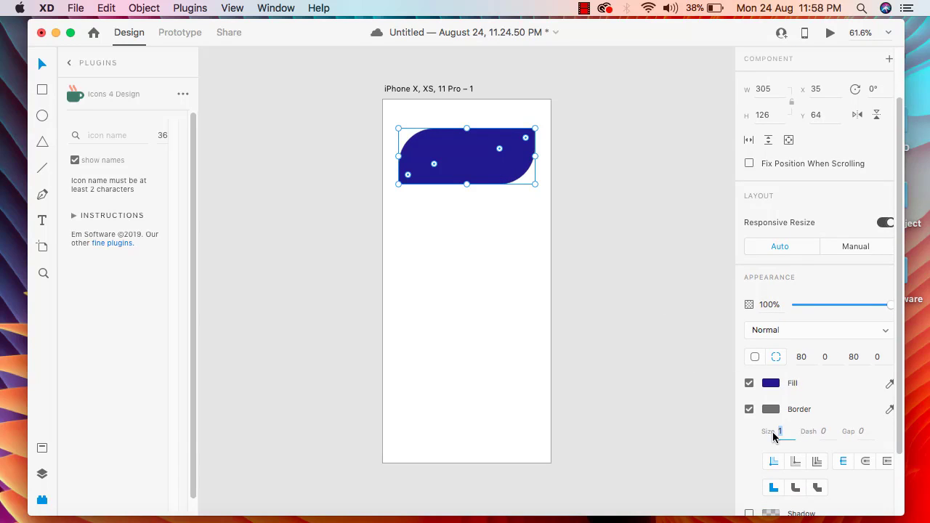
key("BackSpace")
type("10")
left_click(673, 312)
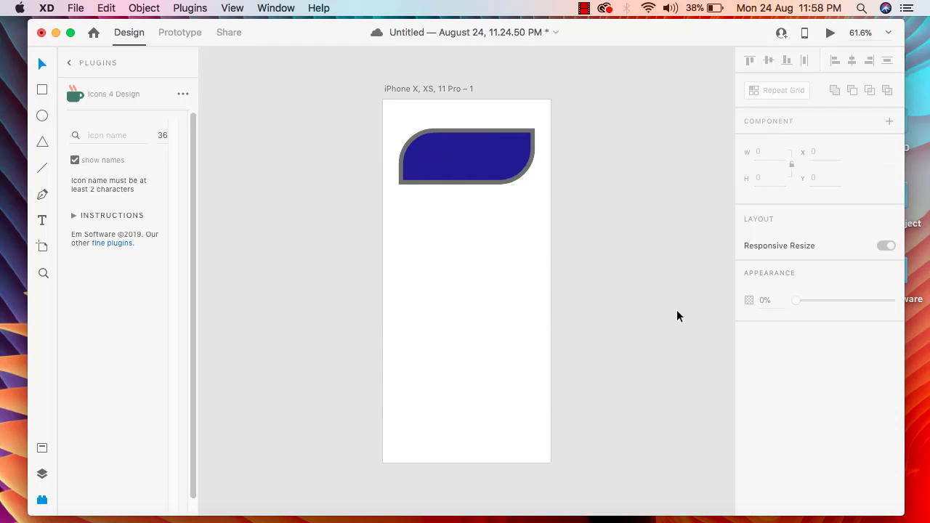
Change the rectangle's border colour to green #0FA520.
left_click(477, 158)
scroll(800, 465, "down", 2)
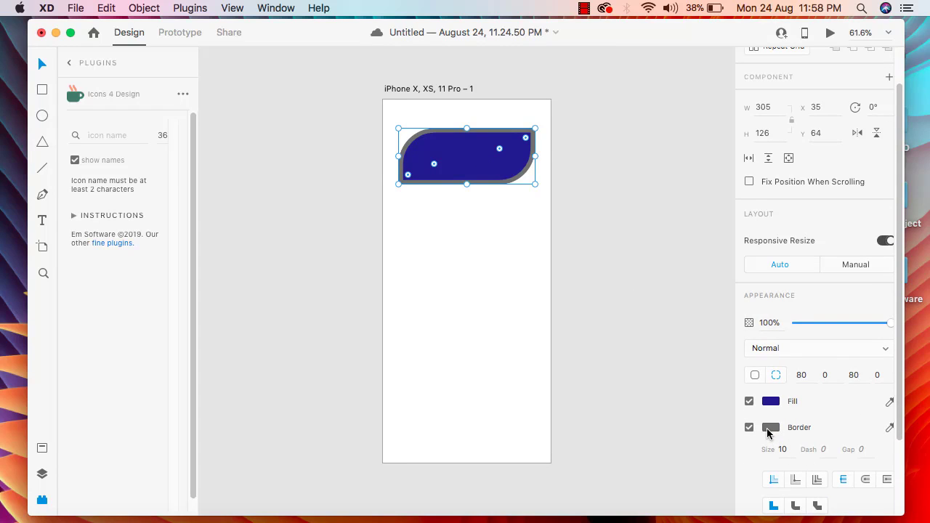
left_click(770, 429)
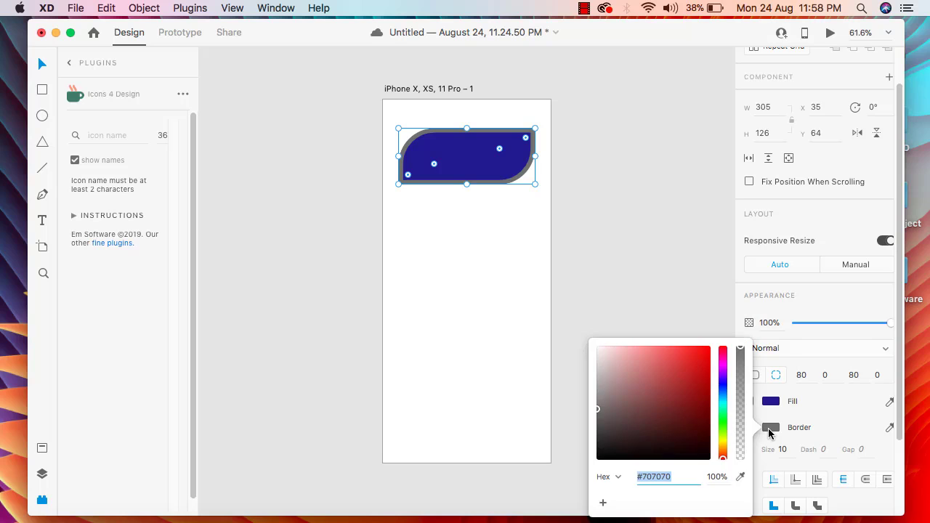
left_click(723, 419)
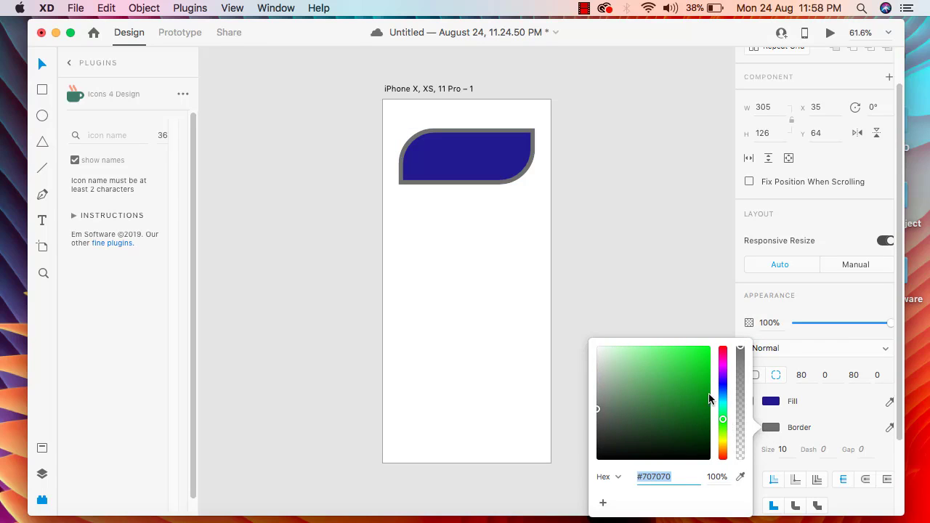
left_click(702, 367)
left_click_drag(702, 367, 702, 399)
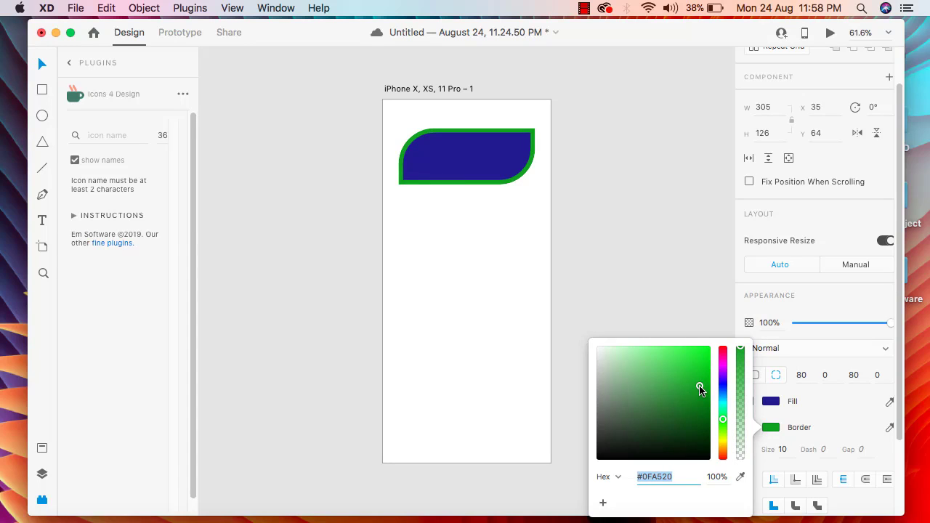
left_click(695, 309)
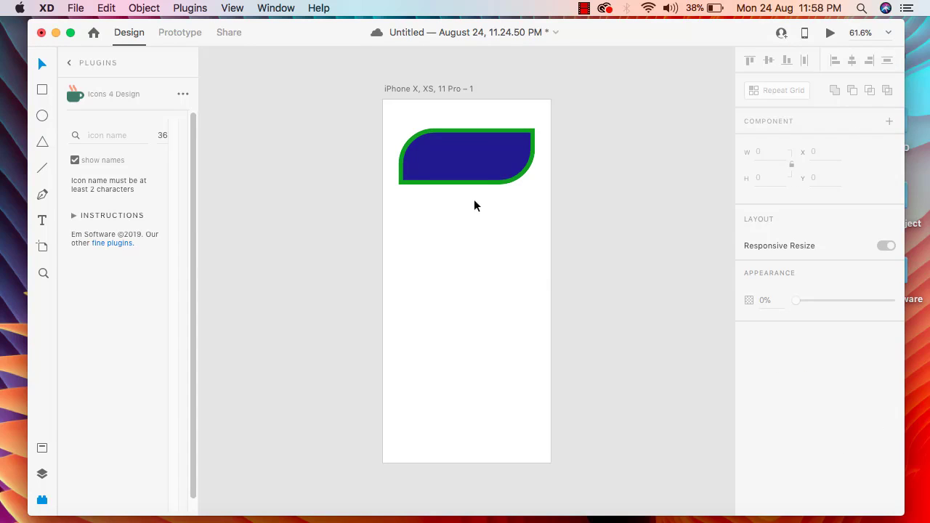
Thin the rectangle's green border to size 3.
left_click(482, 171)
scroll(793, 458, "down", 2)
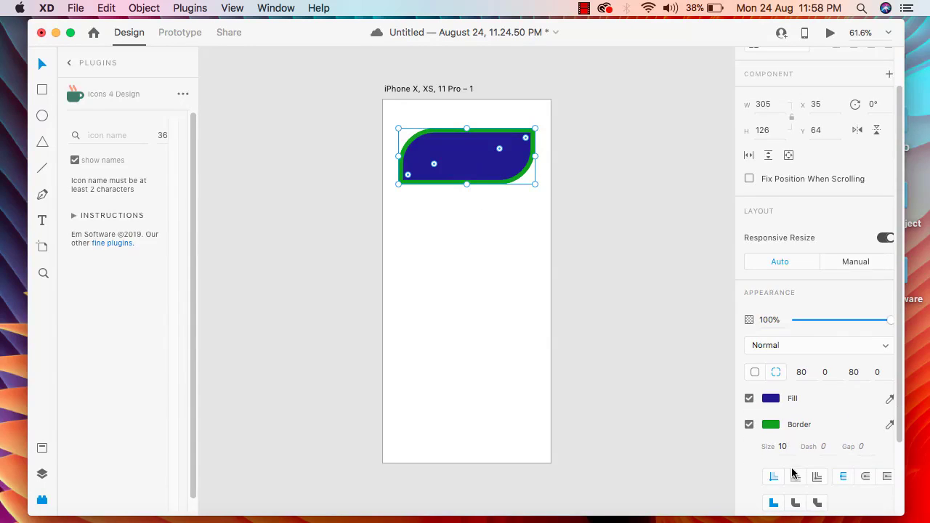
left_click(788, 447)
key("BackSpace")
type("3")
left_click(651, 317)
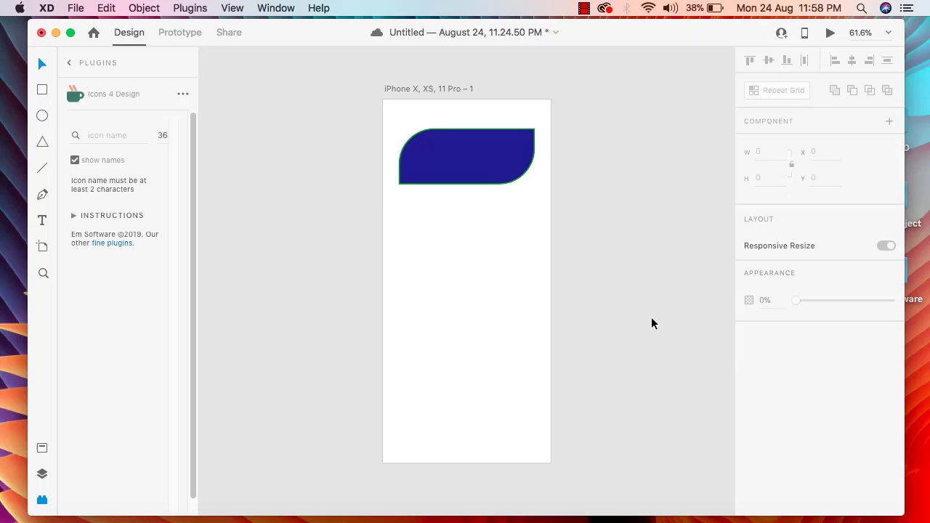
Set the rectangle's green border size to 4.
left_click(478, 165)
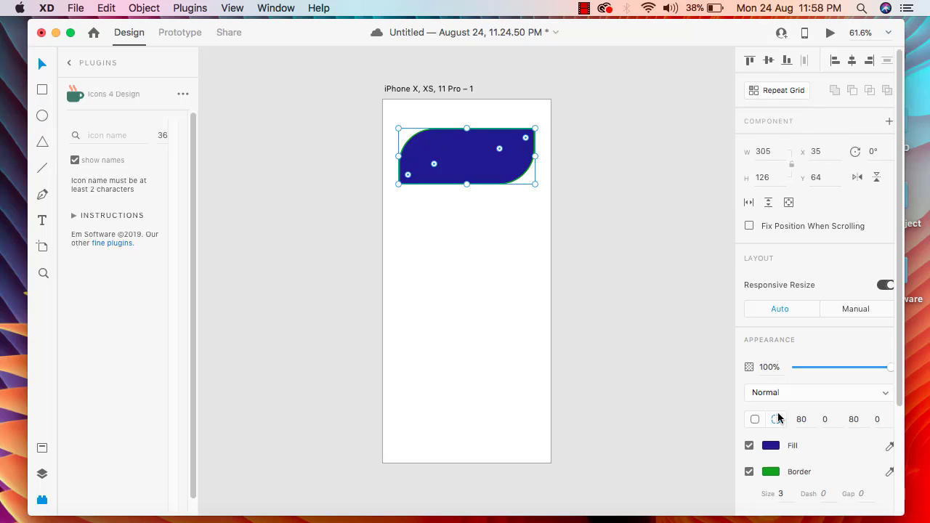
left_click(785, 494)
key("BackSpace")
type("4")
left_click(623, 312)
Make the rectangle's border dashed with a dash length of 4.
left_click(502, 157)
scroll(828, 473, "down", 1)
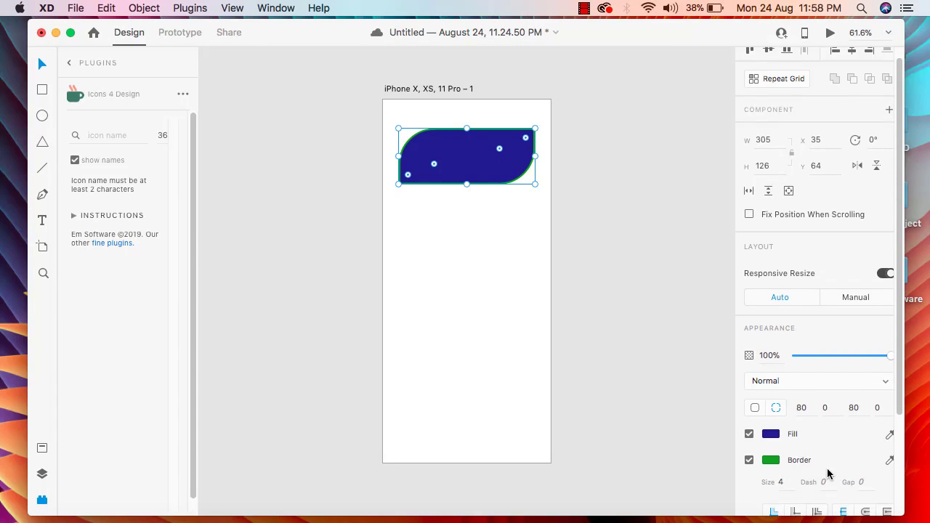
left_click(830, 484)
key("BackSpace")
type("4")
left_click(686, 349)
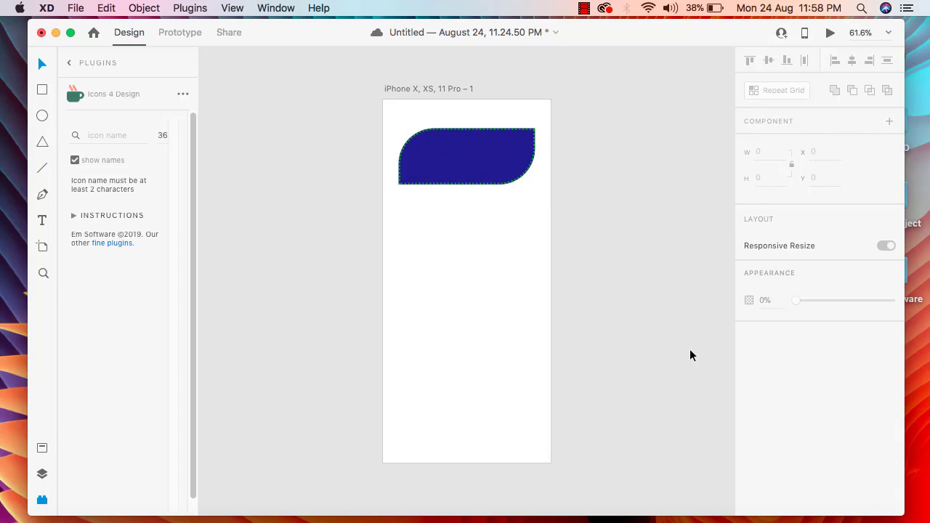
Set the gap between the border dashes to 5.
left_click(478, 149)
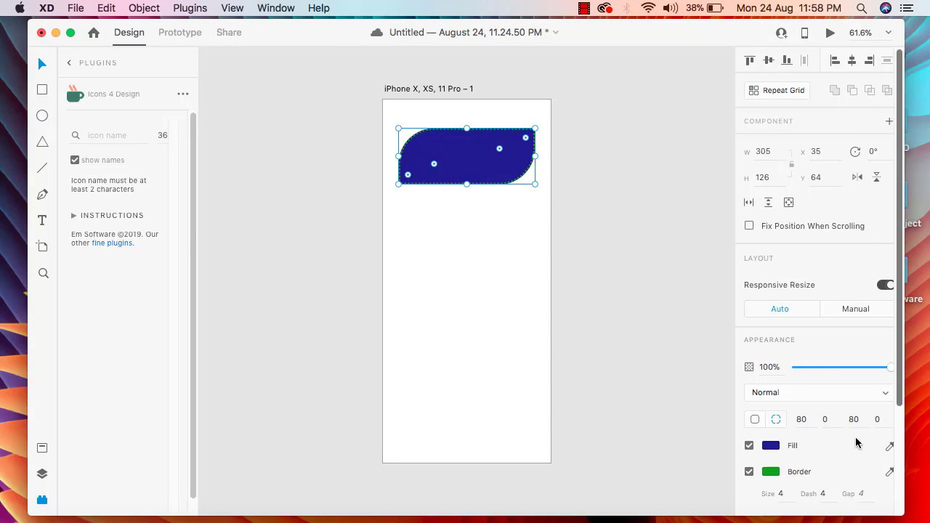
scroll(856, 445, "down", 2)
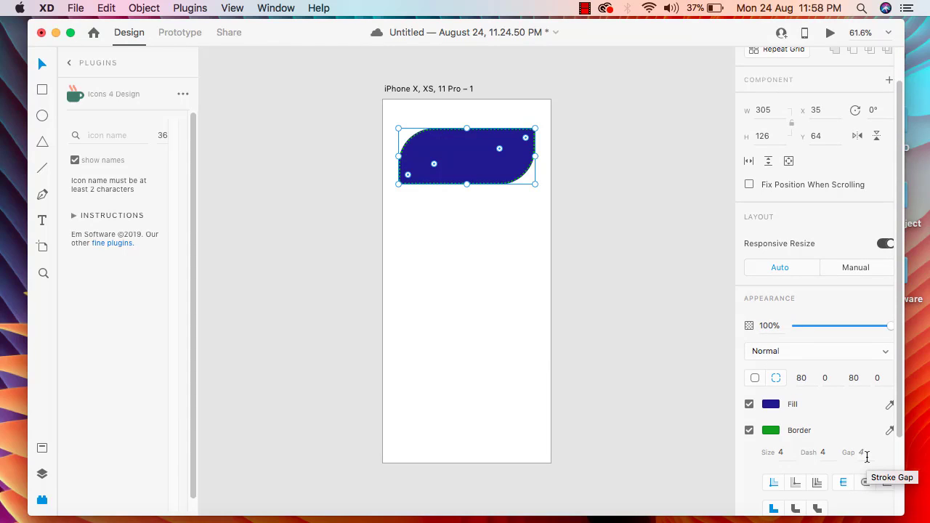
left_click(868, 457)
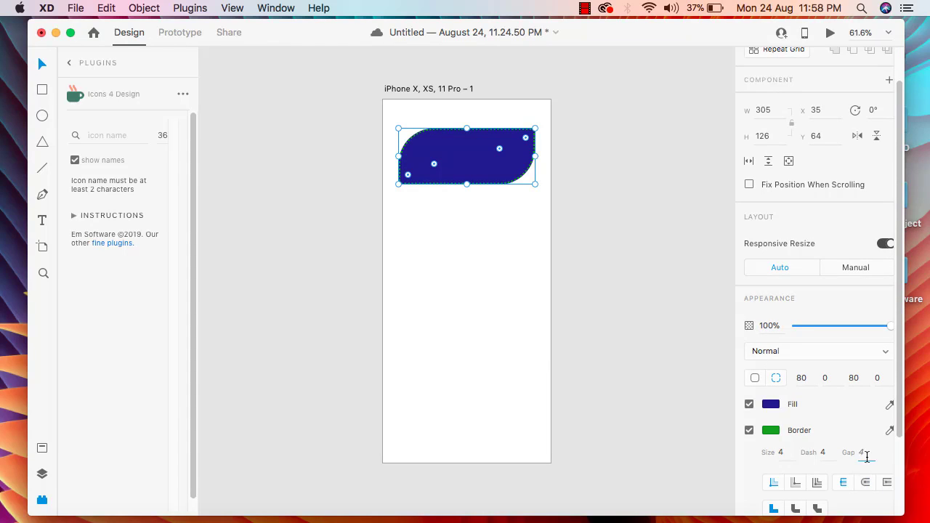
left_click(512, 247)
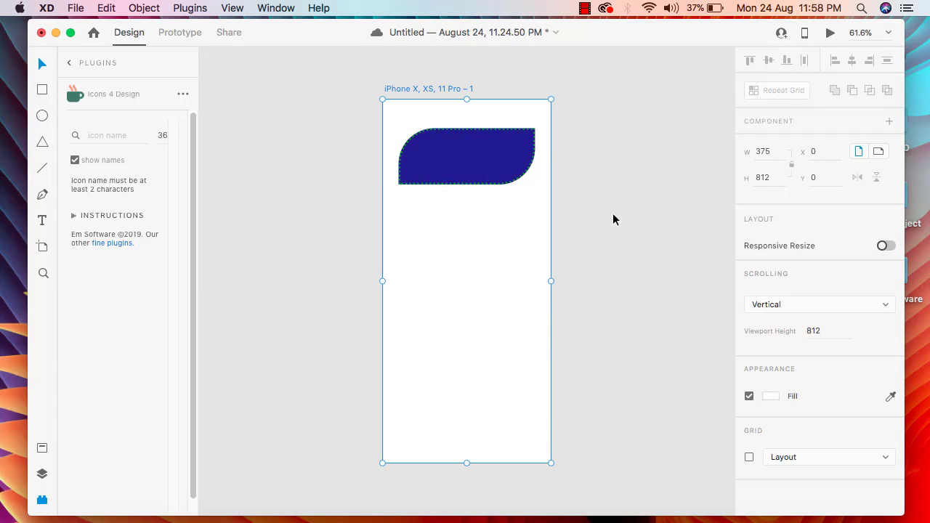
Enable a shadow on the blue rectangle.
left_click(500, 168)
scroll(864, 445, "down", 4)
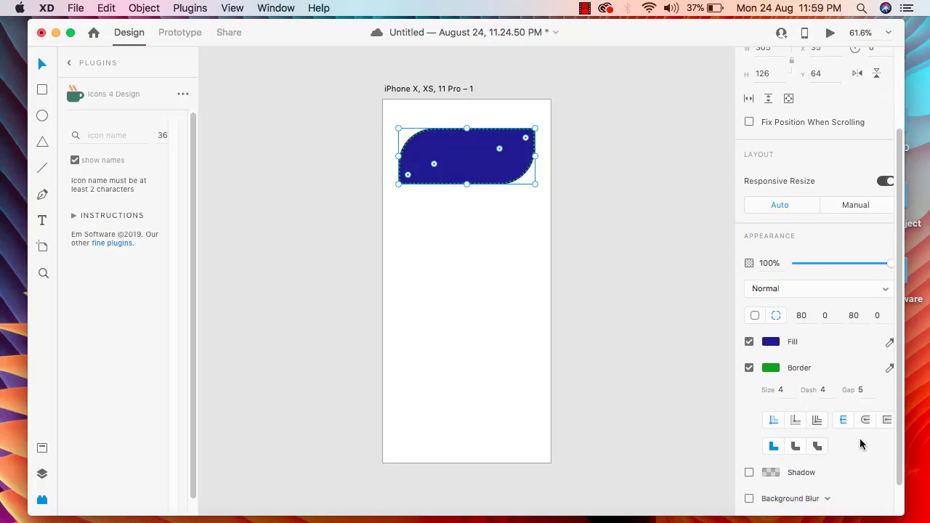
scroll(860, 443, "down", 1)
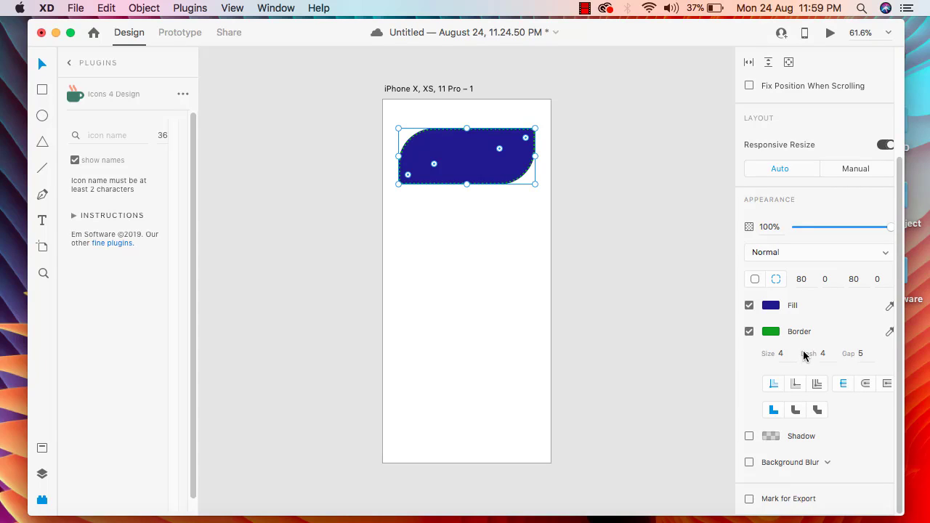
scroll(821, 344, "up", 3)
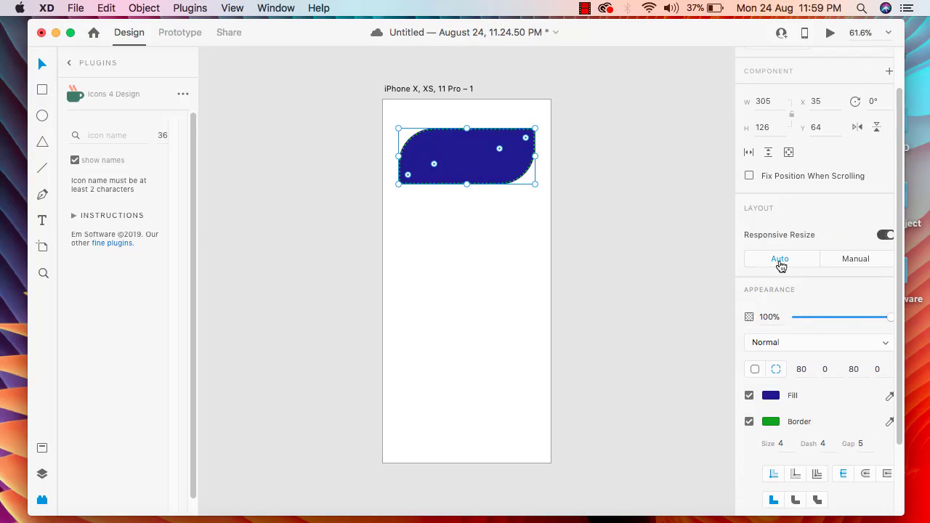
scroll(843, 265, "down", 3)
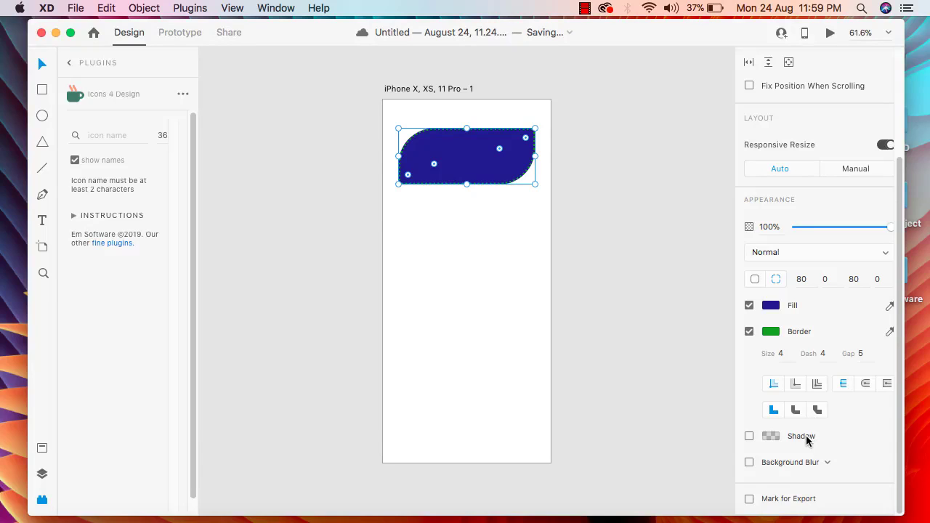
left_click(749, 437)
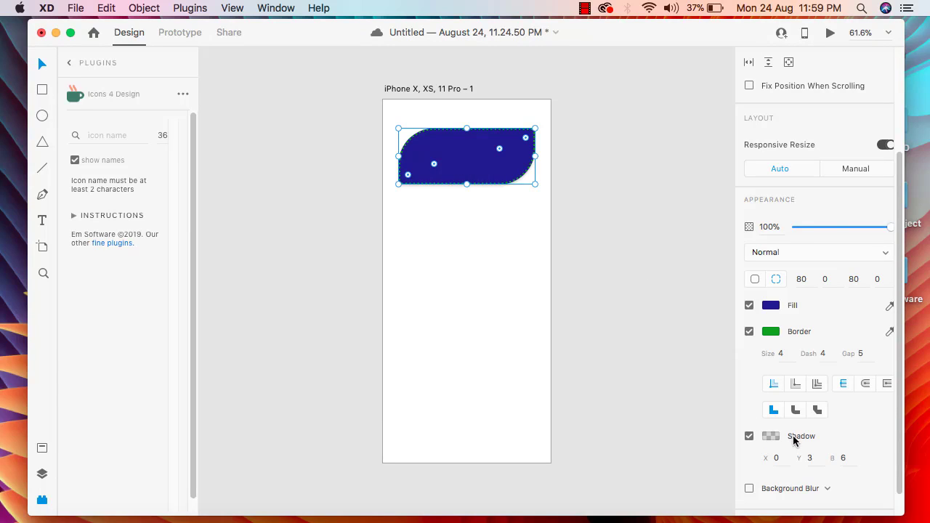
Set the X offset of the rectangle's shadow to 70.
scroll(794, 429, "down", 2)
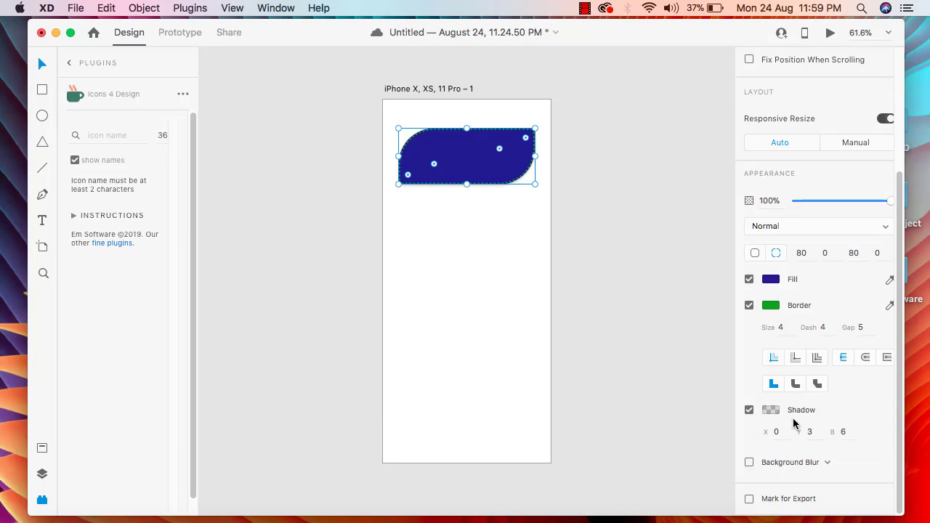
left_click(788, 433)
type("70")
left_click(620, 356)
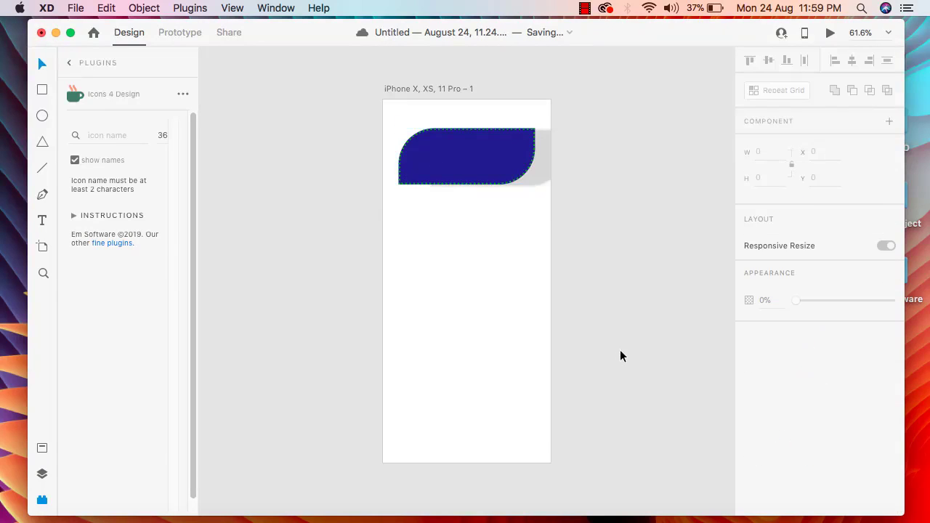
Set the X offset of the blue rectangle's shadow to 10.
left_click(506, 168)
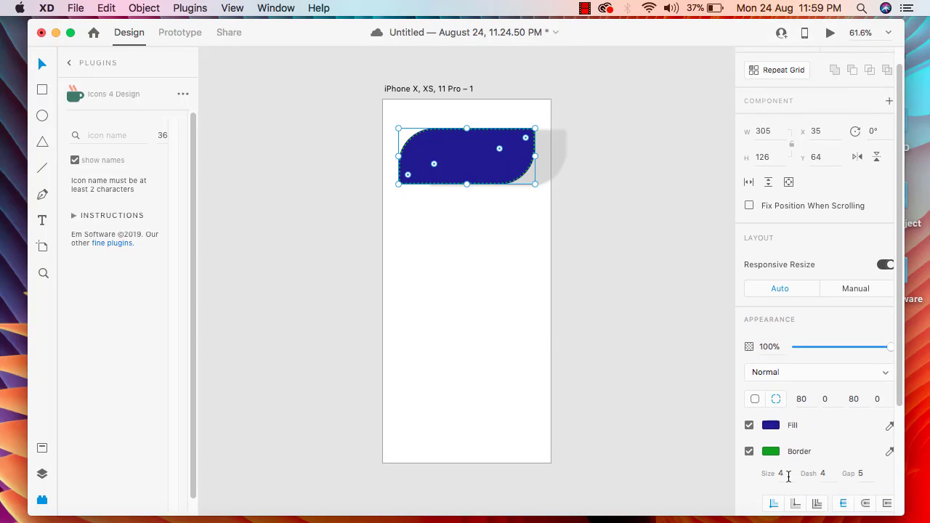
scroll(794, 471, "down", 5)
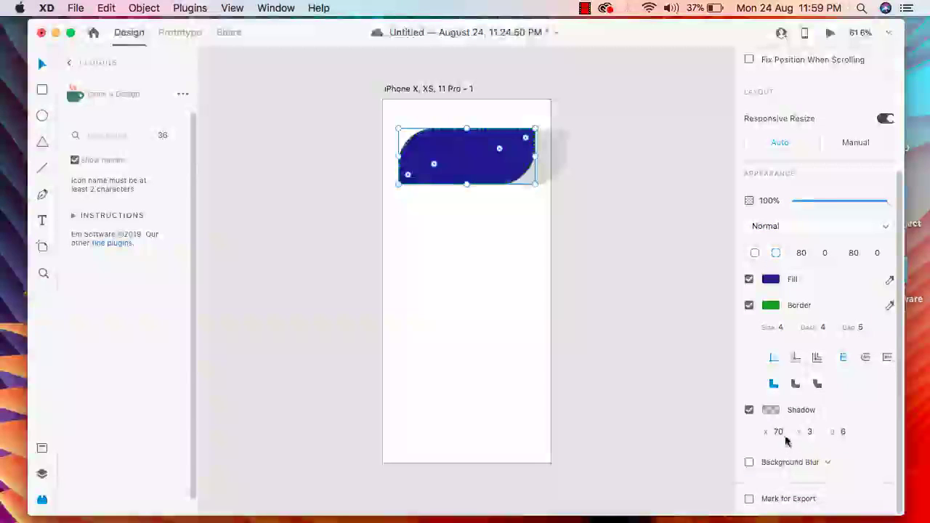
left_click(778, 431)
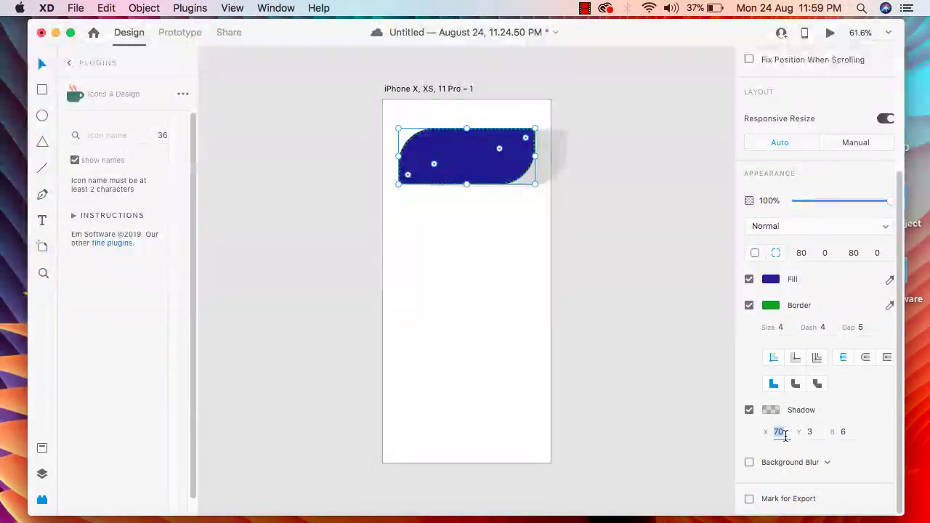
key("BackSpace")
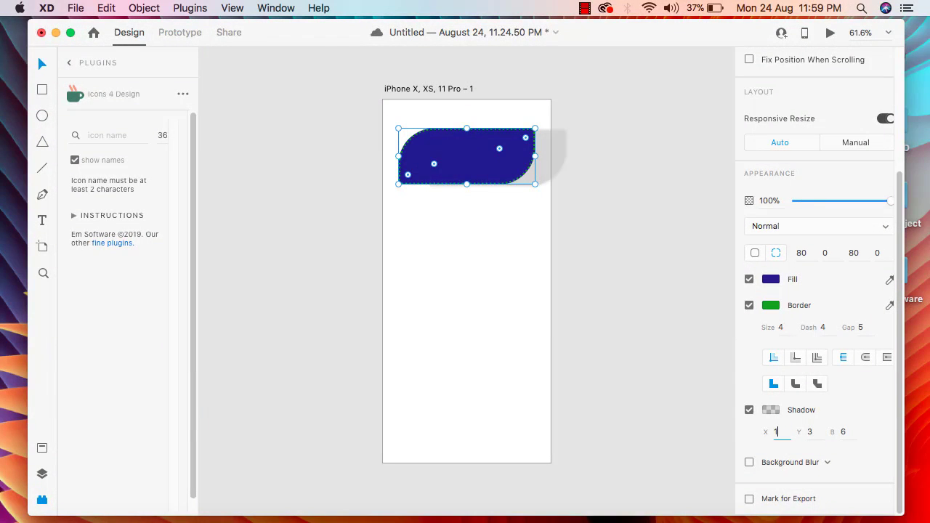
left_click(666, 372)
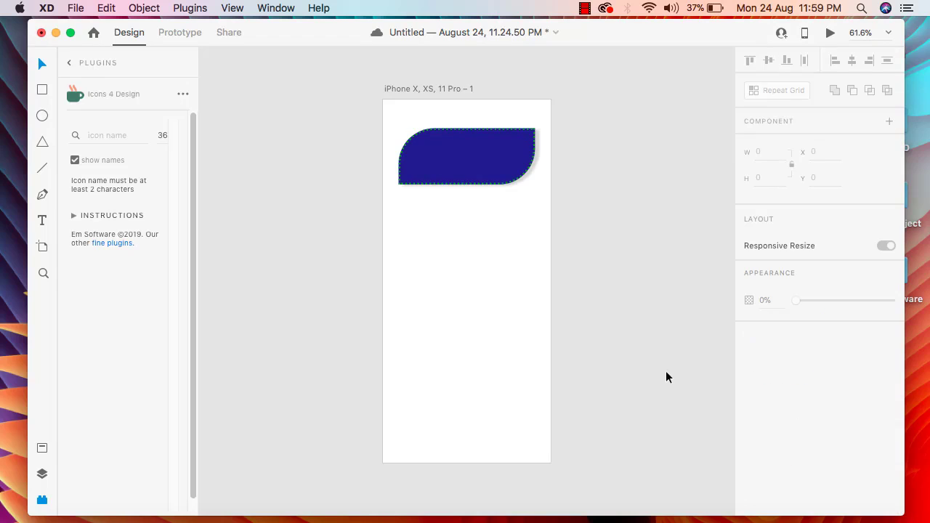
Try the outer and center stroke alignments on the rectangle's border, return to inner stroke, and set a bevel join.
left_click(494, 146)
scroll(839, 435, "down", 3)
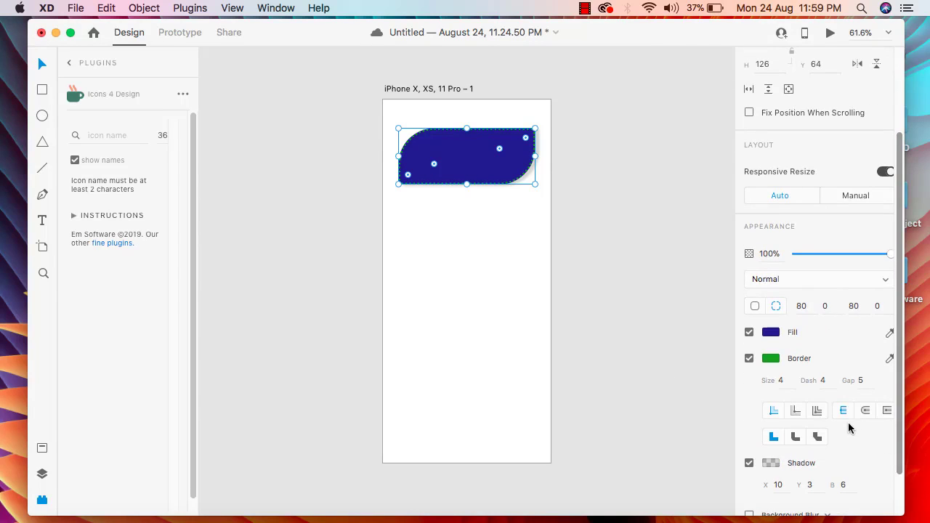
left_click(797, 413)
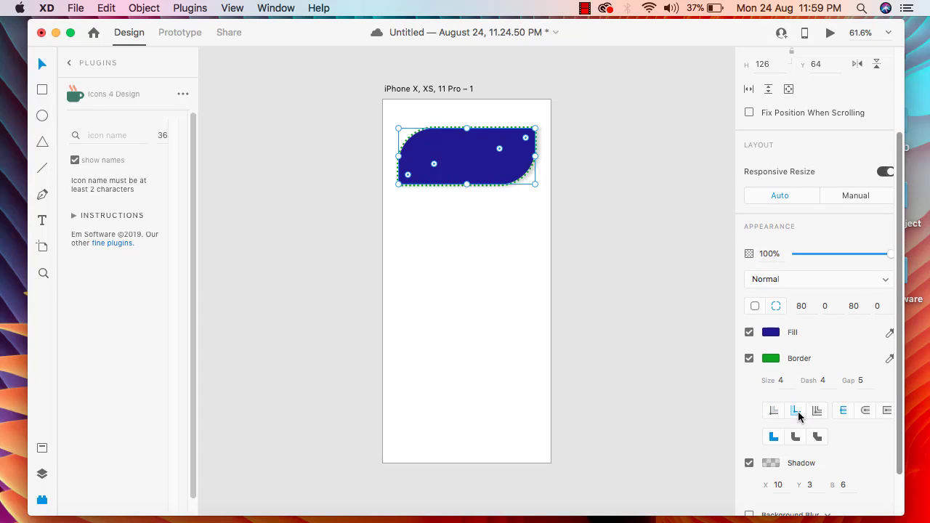
left_click(774, 413)
left_click(816, 414)
left_click(774, 414)
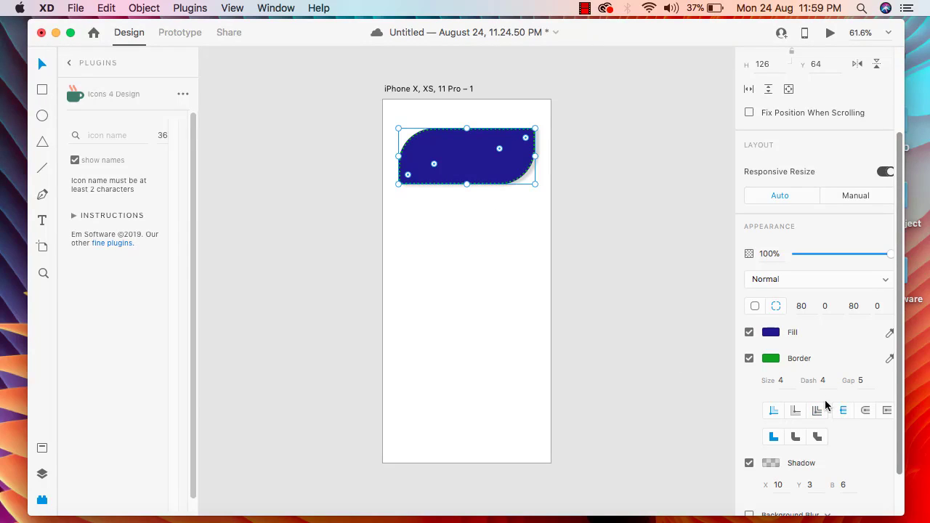
left_click(797, 437)
left_click(818, 438)
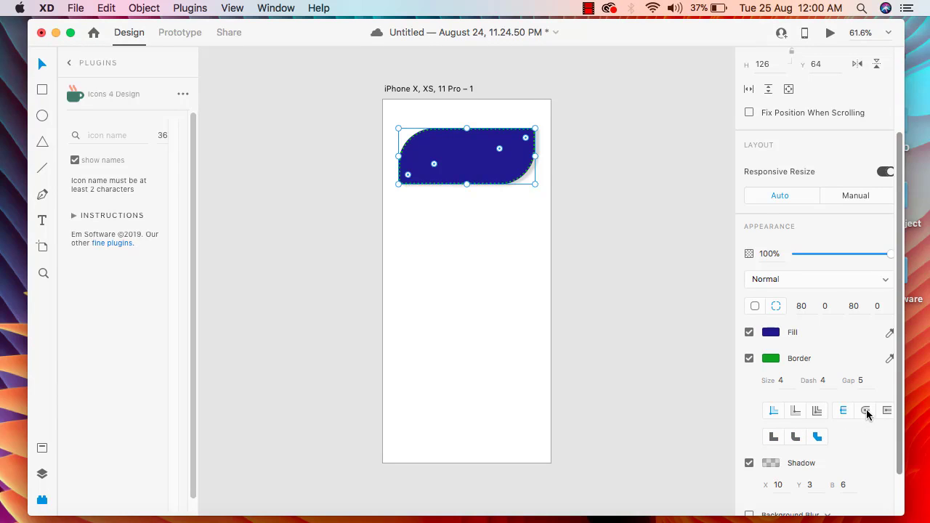
Change the rectangle's shadow colour to dark red #4D0101 at 16% opacity.
scroll(865, 415, "down", 2)
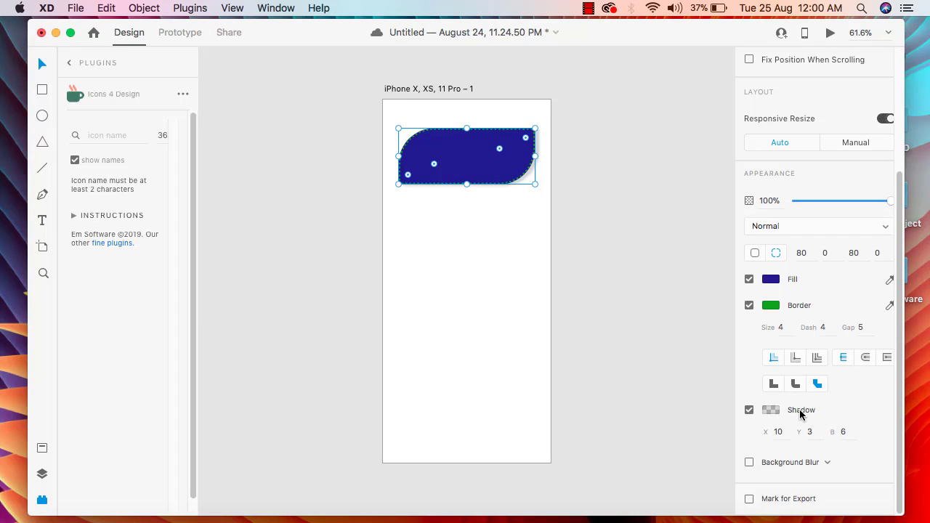
left_click(800, 412)
mouse_move(633, 382)
left_mouse_down()
mouse_move(634, 374)
mouse_move(671, 401)
mouse_move(688, 369)
mouse_move(700, 414)
mouse_move(723, 406)
mouse_move(723, 391)
left_mouse_up()
mouse_move(697, 358)
left_mouse_down()
mouse_move(702, 342)
mouse_move(702, 441)
left_mouse_up()
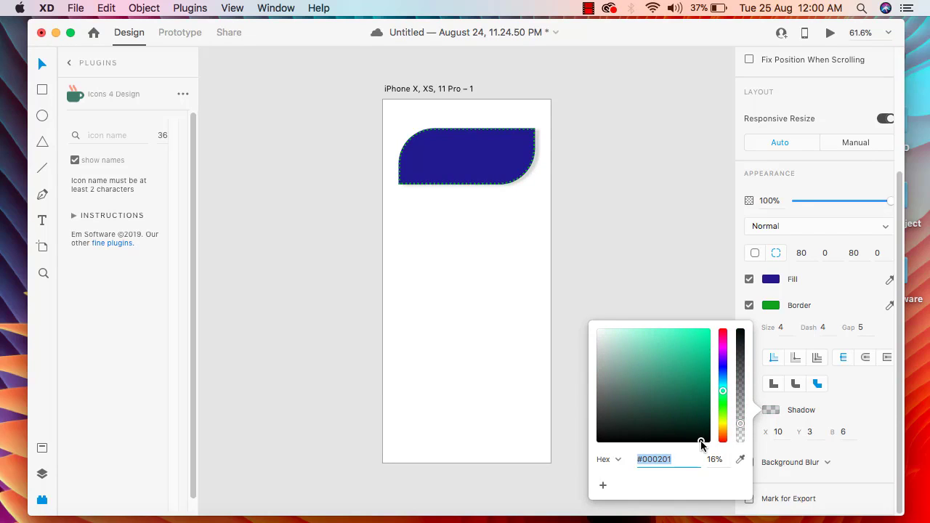
left_click(725, 336)
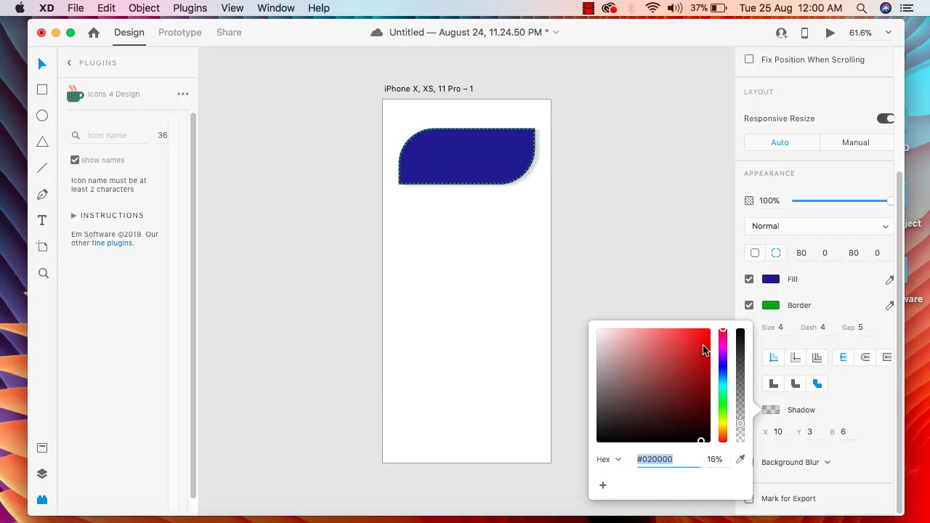
left_click_drag(706, 351, 709, 411)
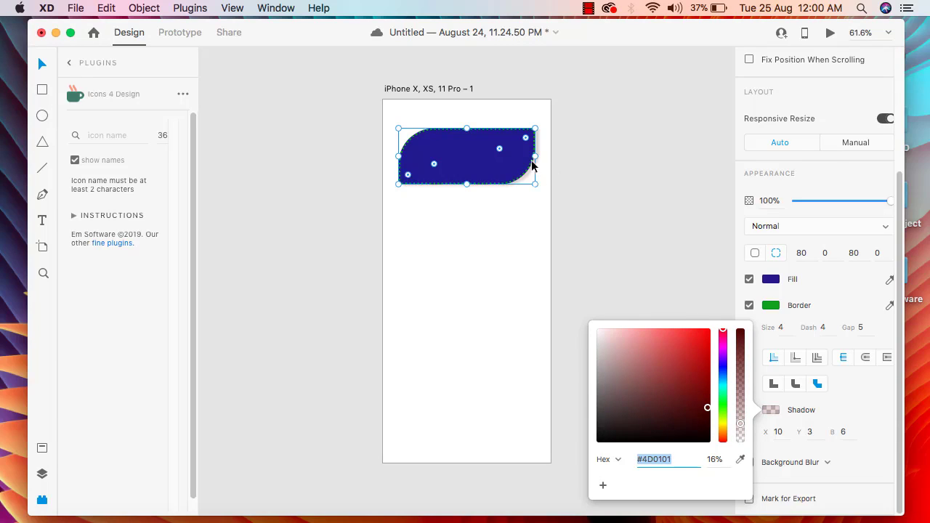
left_click(695, 291)
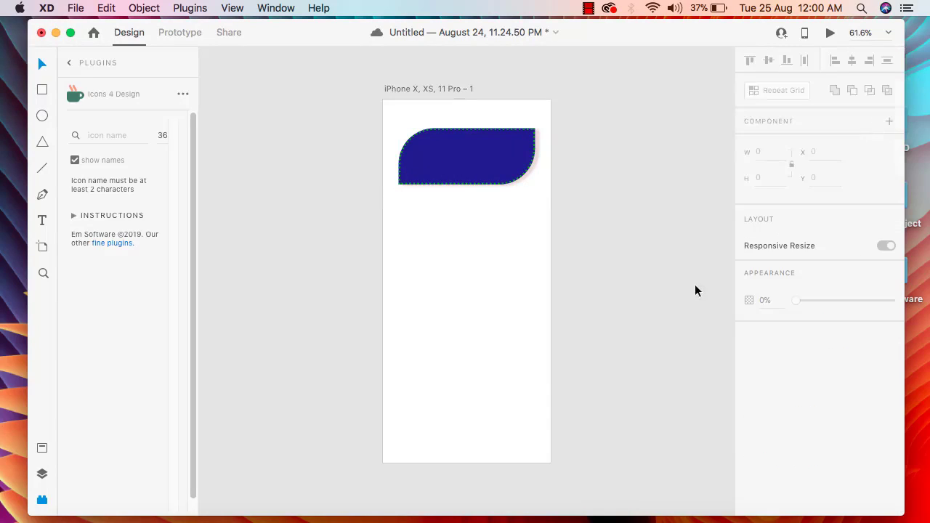
Apply an Object Blur to the rectangle and reduce its blur amount to 0.
left_click(465, 168)
scroll(799, 414, "down", 5)
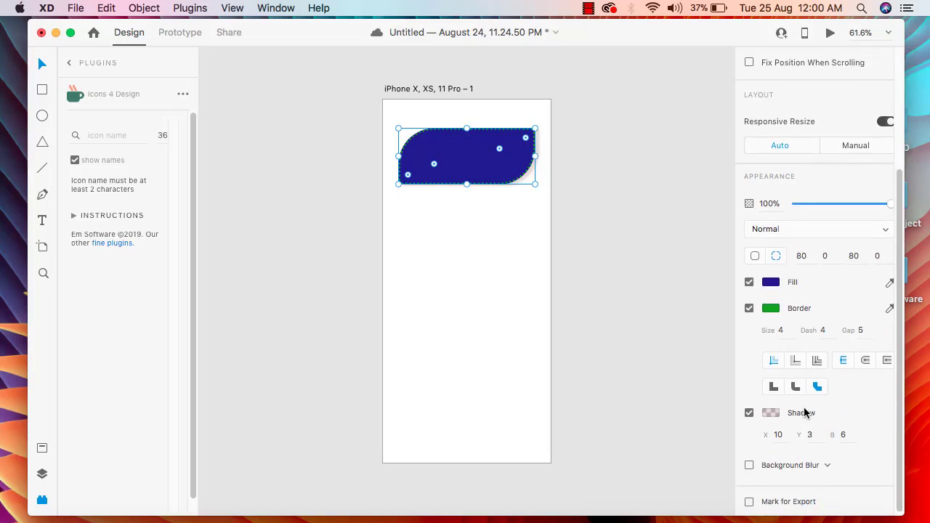
left_click(825, 469)
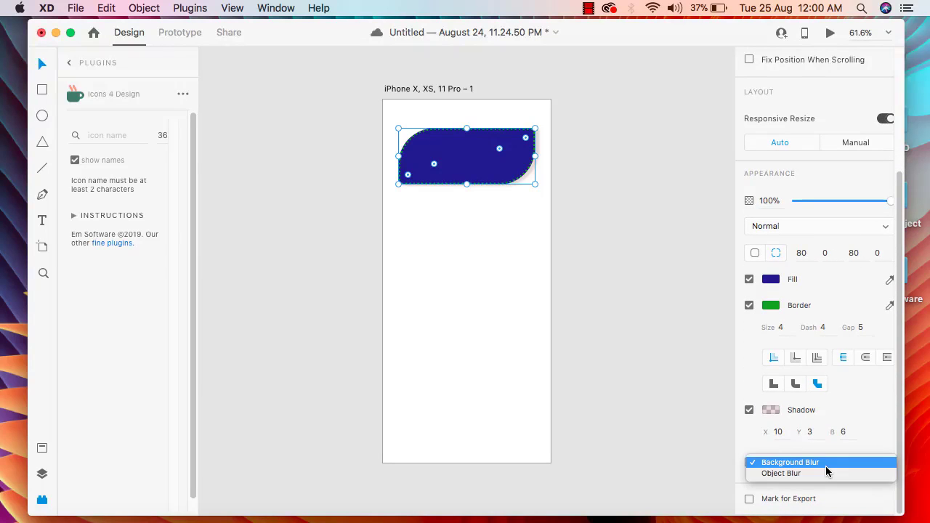
left_click(822, 474)
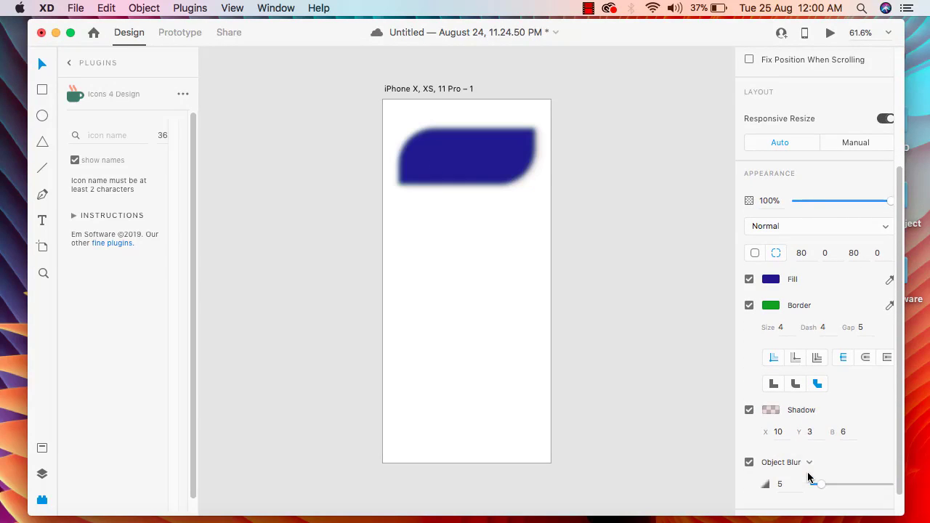
scroll(796, 473, "down", 1)
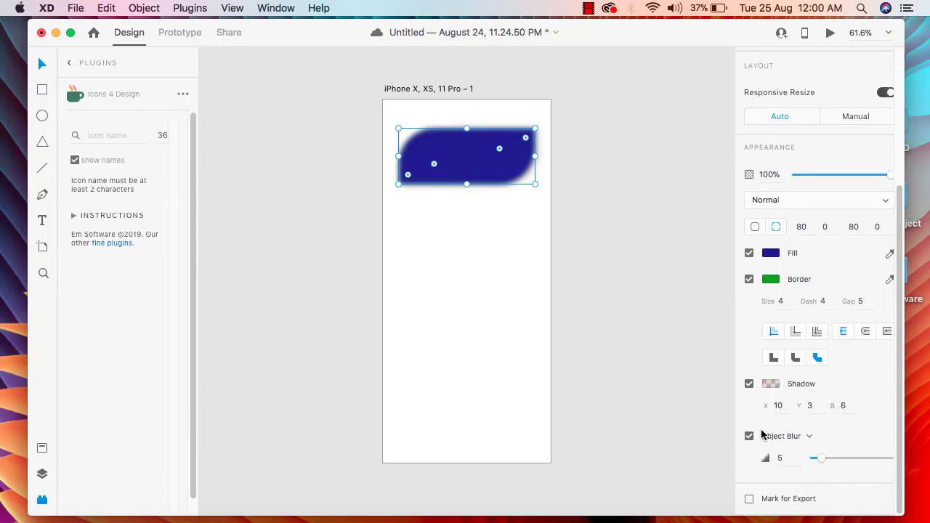
left_click_drag(824, 461, 795, 467)
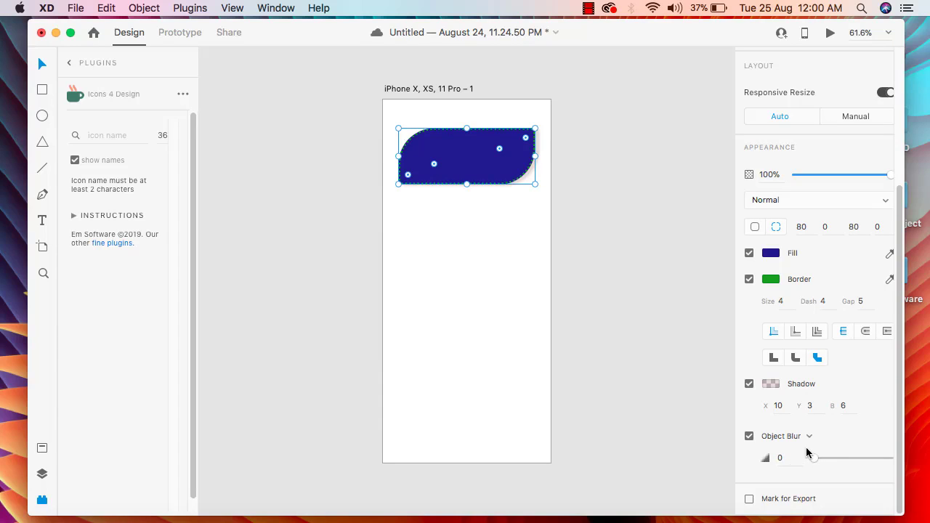
Switch the rectangle to Background Blur with blur amount 0, brightness -50 and opacity 30%.
left_click(807, 437)
left_click(800, 425)
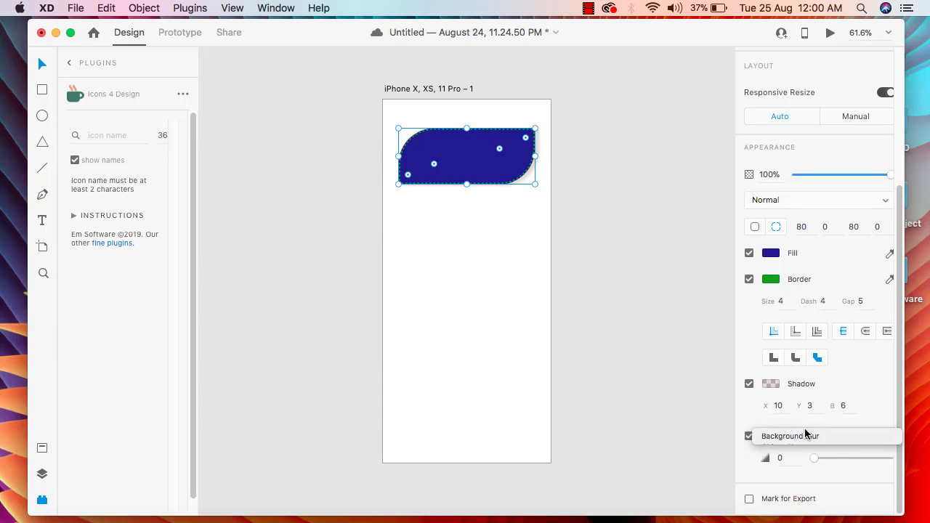
left_click_drag(815, 464, 840, 464)
scroll(836, 462, "down", 1)
scroll(822, 453, "down", 1)
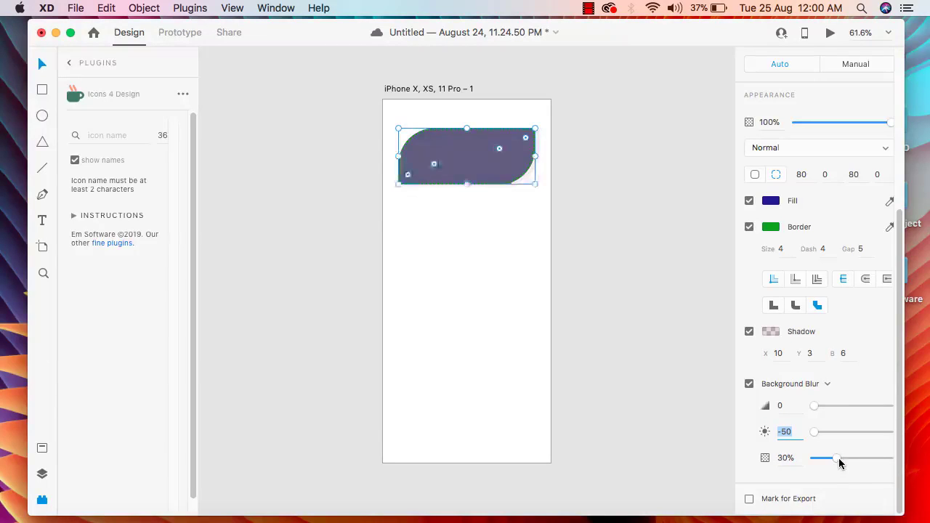
Turn off the rectangle's Background Blur.
scroll(843, 367, "up", 10)
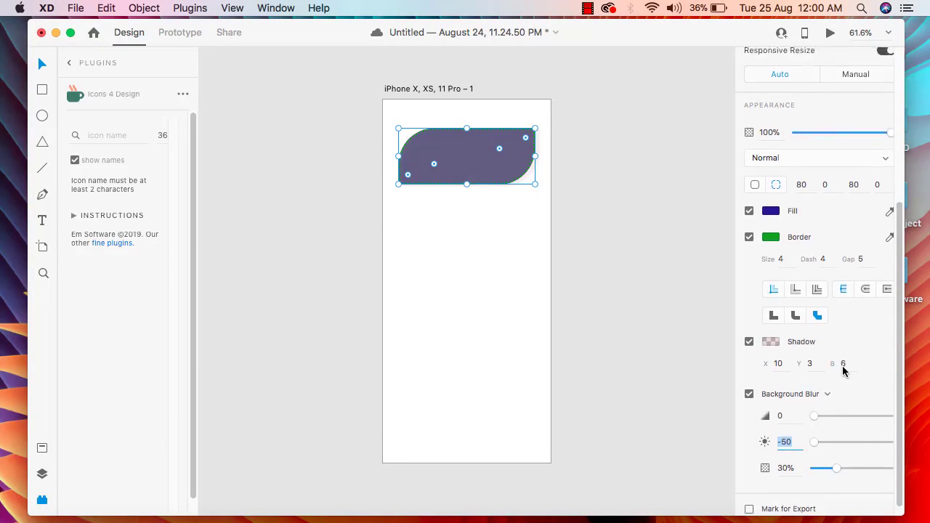
scroll(756, 320, "down", 10)
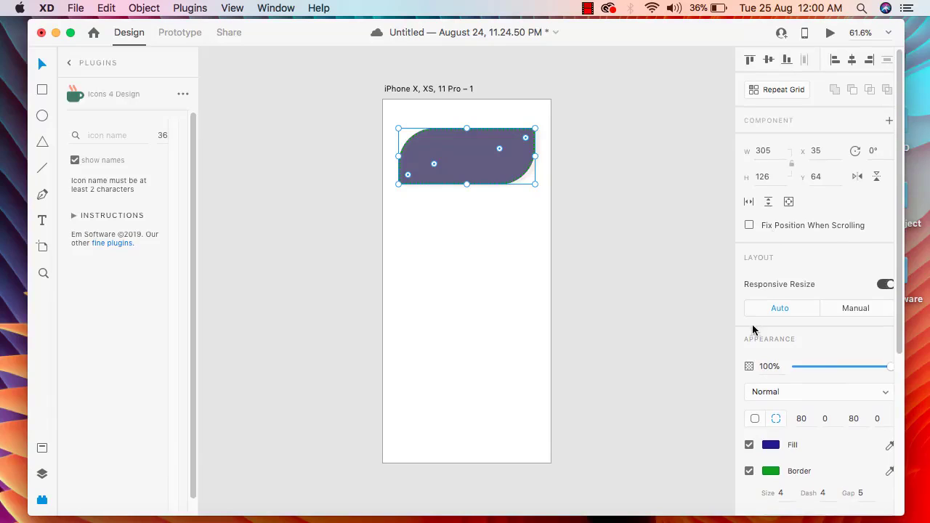
left_click(749, 384)
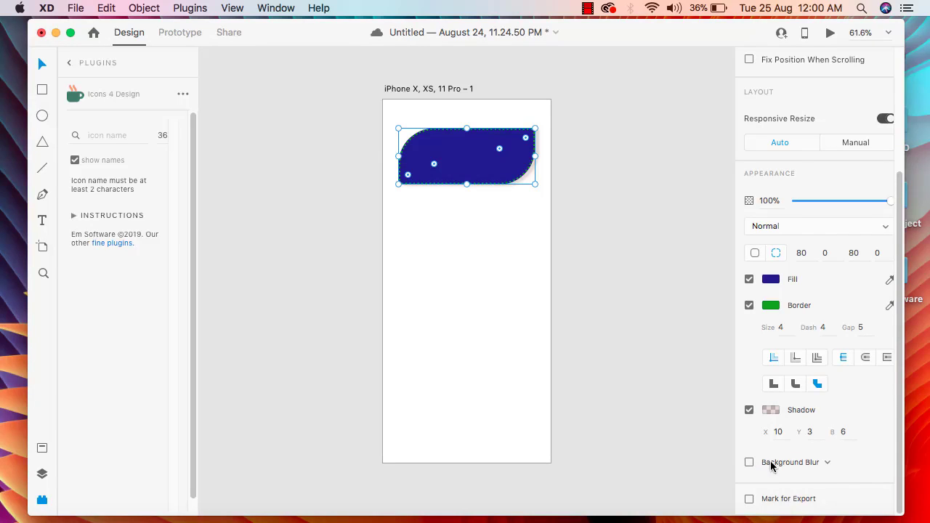
scroll(751, 465, "up", 3)
scroll(827, 386, "up", 5)
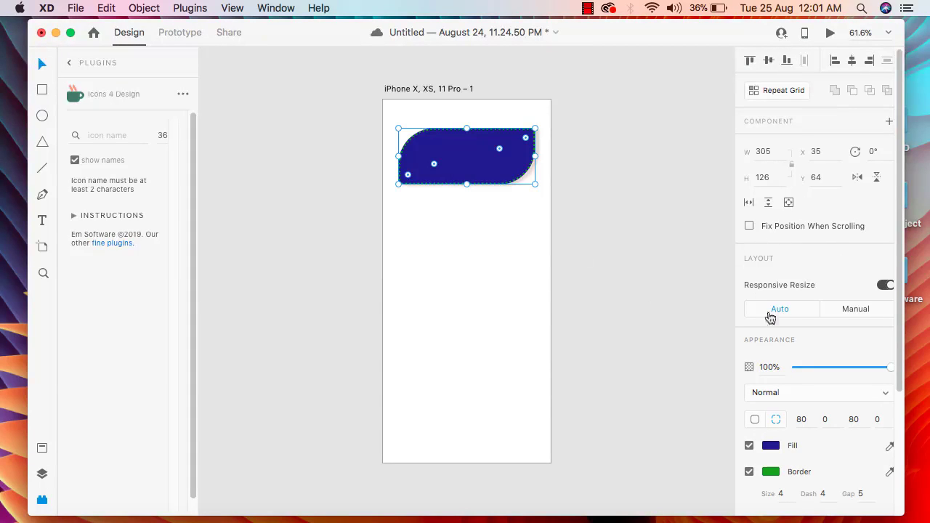
left_click(476, 276)
left_click(480, 274)
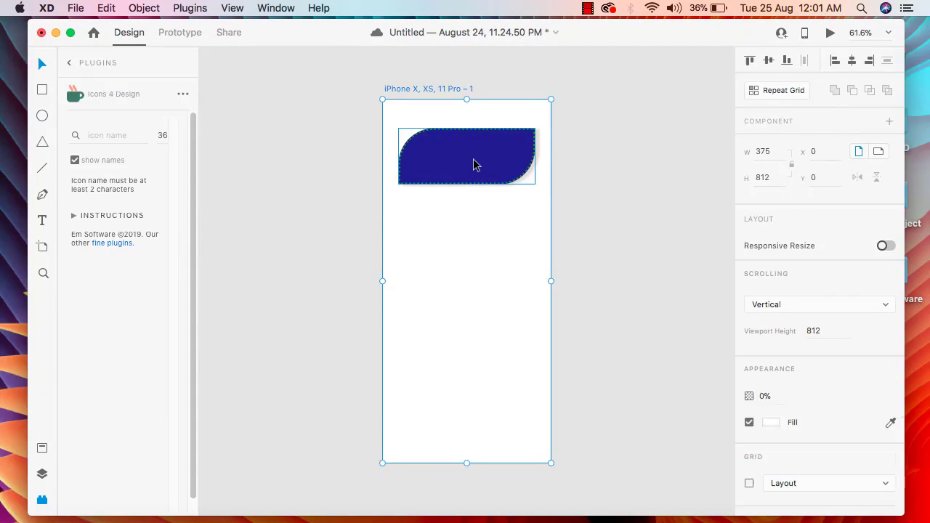
Move the rectangle up toward the top of the artboard, to X 35, Y 28.
left_click(473, 160)
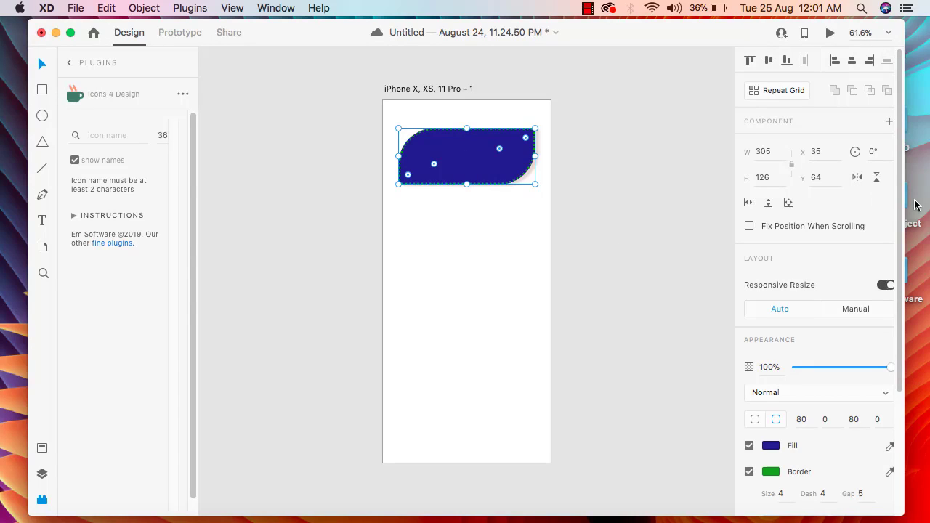
scroll(799, 290, "down", 2)
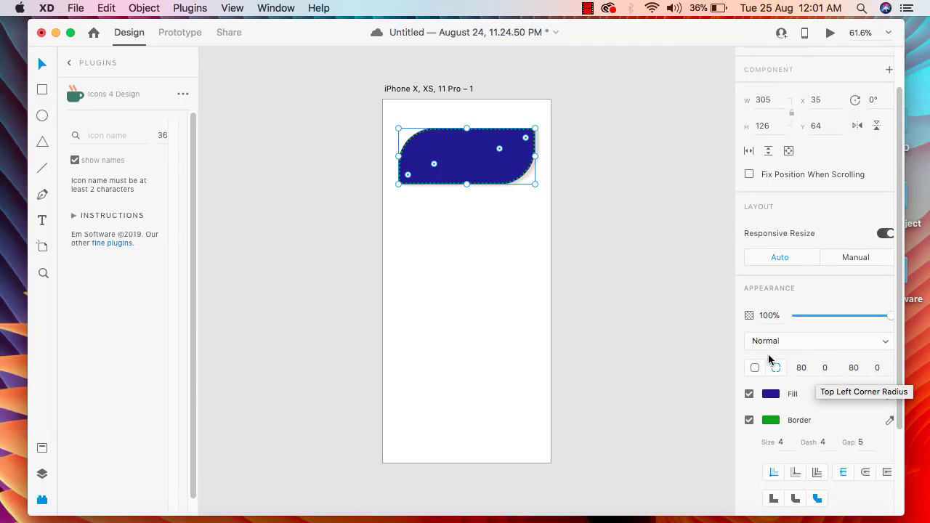
scroll(769, 356, "up", 2)
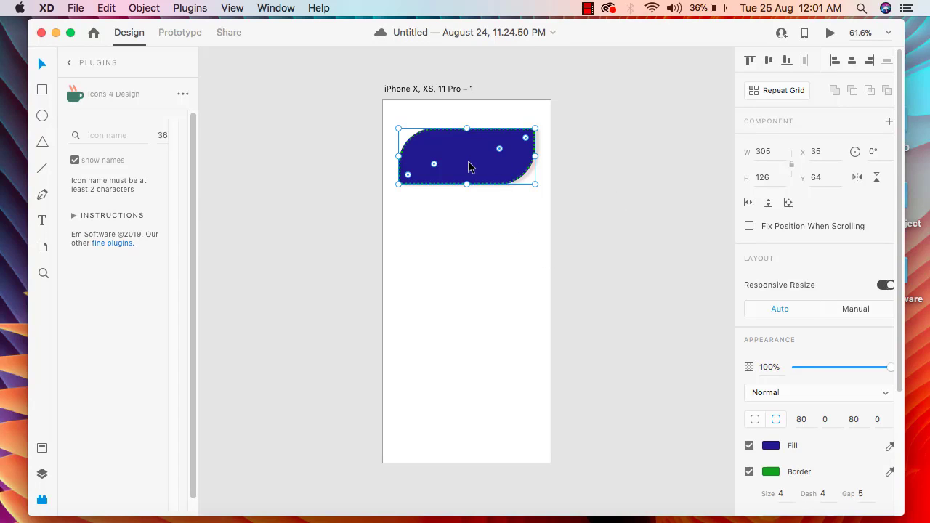
left_click_drag(469, 167, 466, 146)
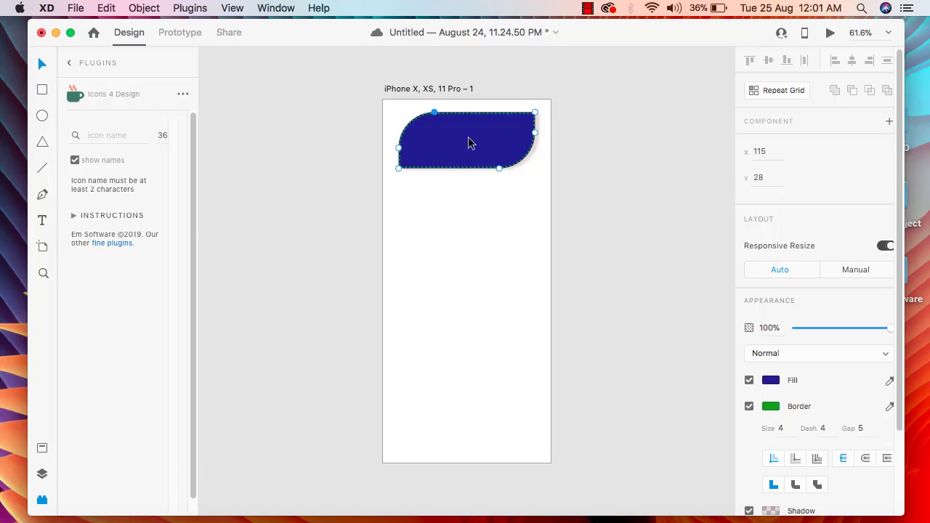
key("Escape")
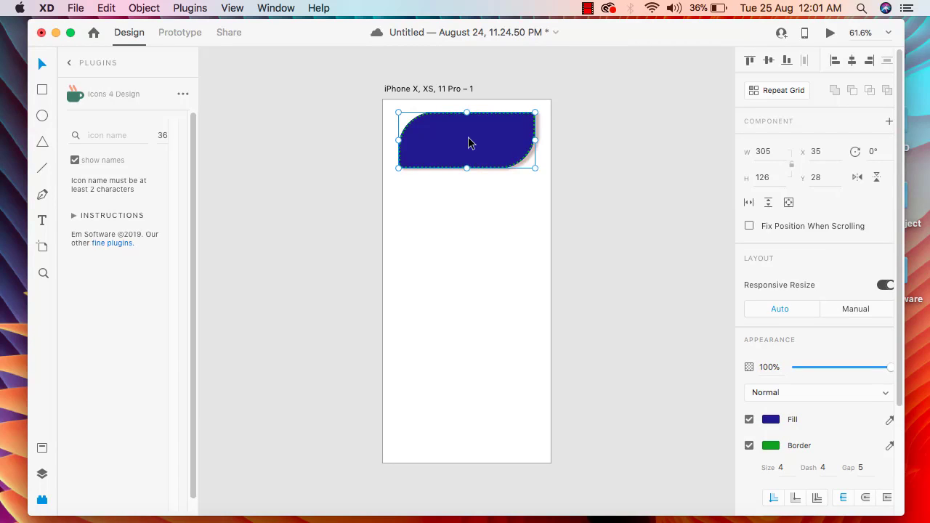
Duplicate the rectangle twice, stacking the copies below it at about X 21, Y 190 and X 14, Y 363.
left_click_drag(468, 143, 462, 211)
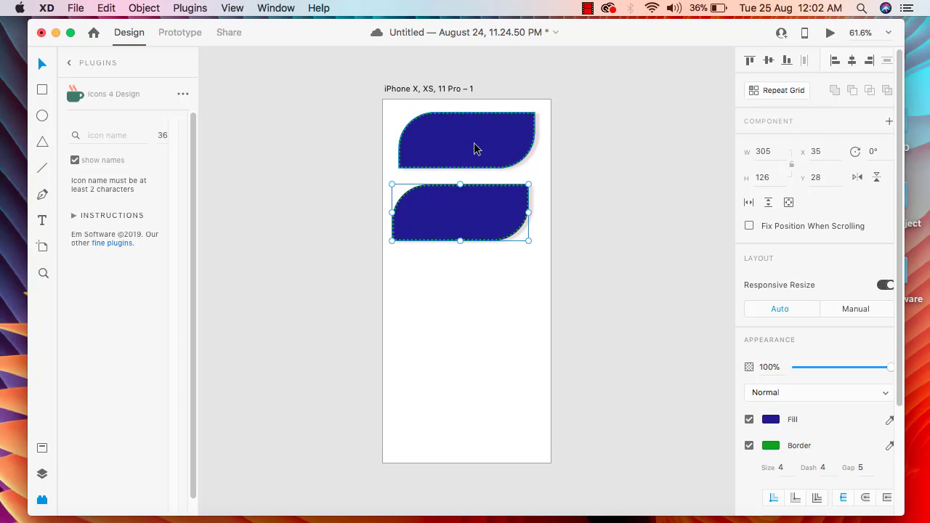
left_click(476, 148)
double_click(470, 226)
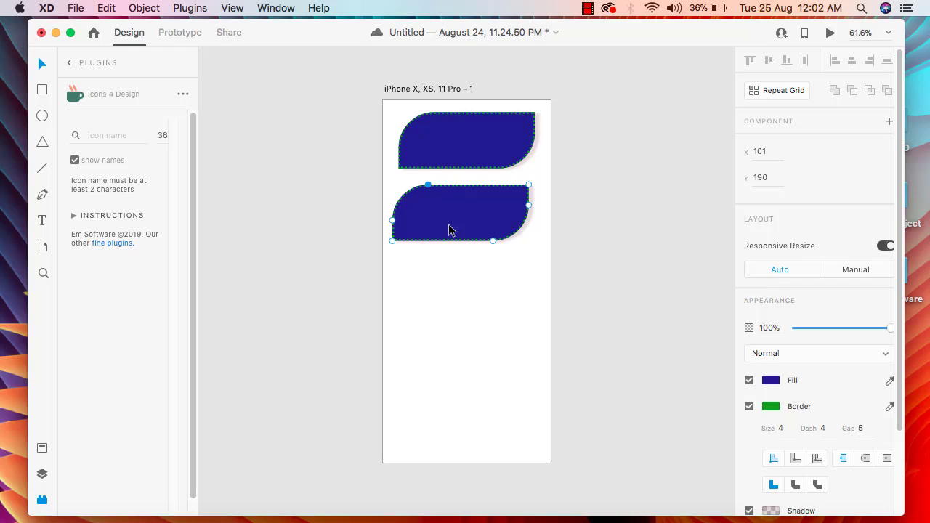
key("super+d")
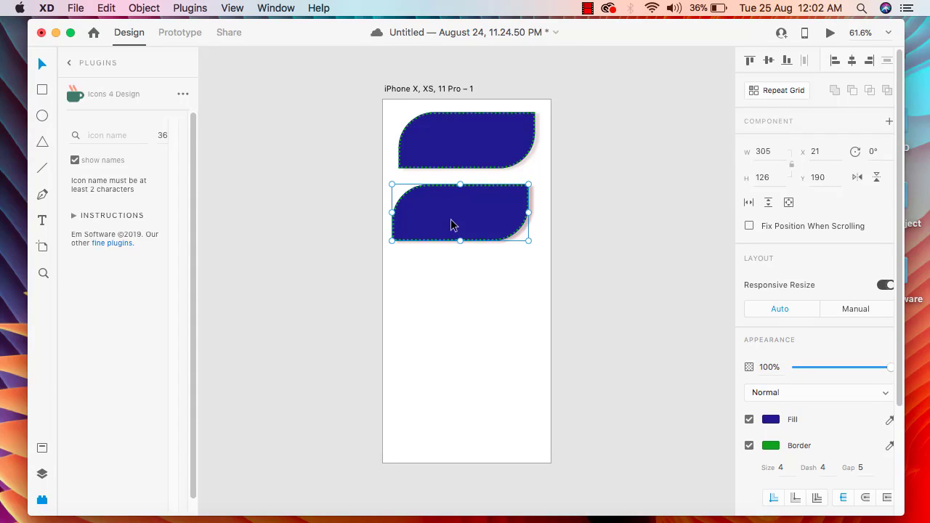
left_click_drag(450, 228, 448, 303)
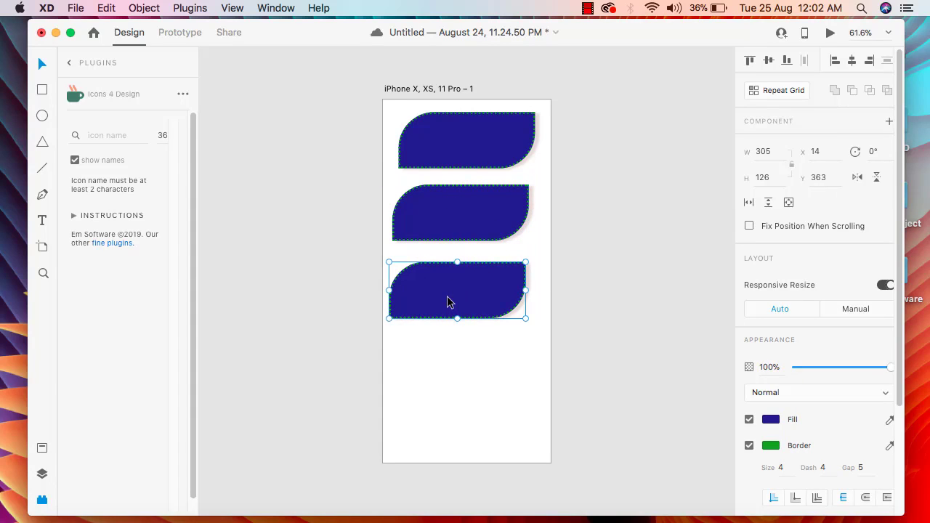
Delete the two lower duplicate rectangles, keeping only the original near the top of the artboard.
key("Delete")
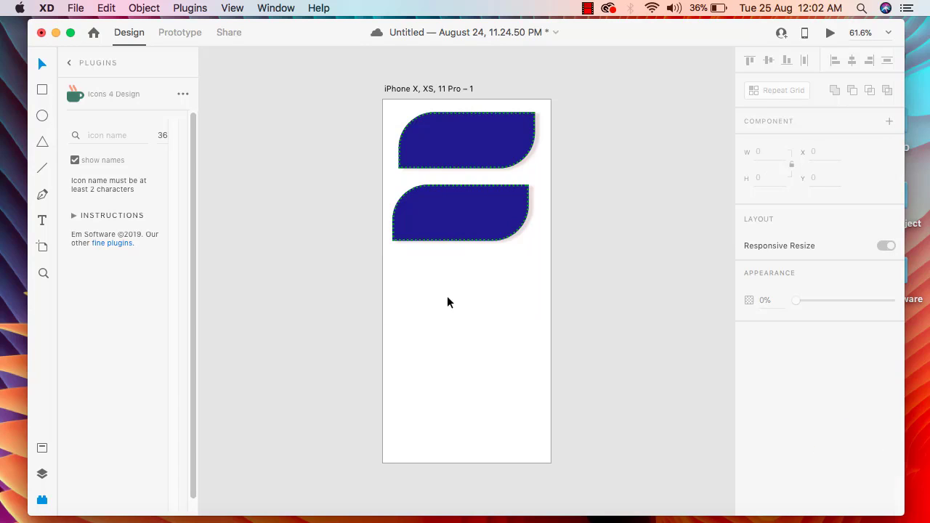
left_click(446, 228)
key("Delete")
Turn the remaining rectangle into a Repeat Grid and extend it down the artboard to five rows, about 790 high.
left_click(472, 158)
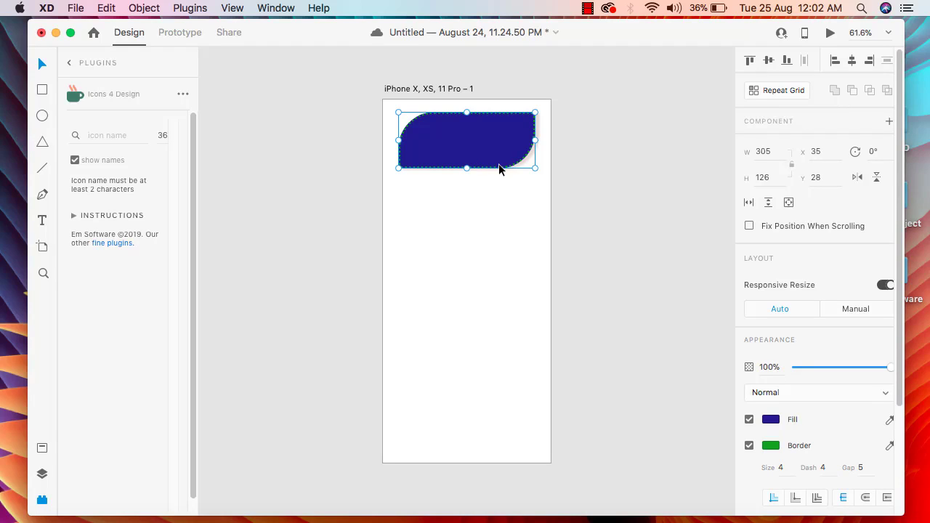
left_click(781, 93)
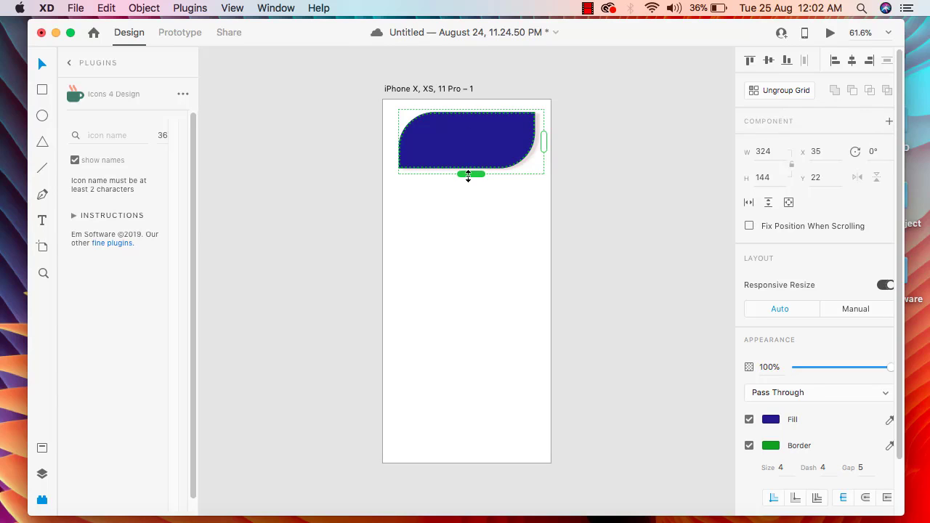
left_click_drag(468, 176, 461, 463)
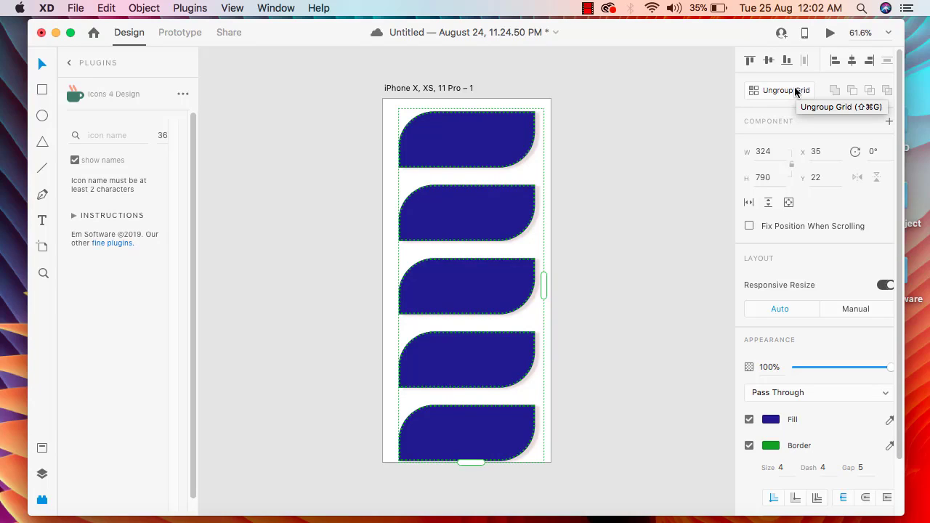
Change the fill of the whole repeat grid to the brighter blue #4030FC.
scroll(610, 161, "down", 1)
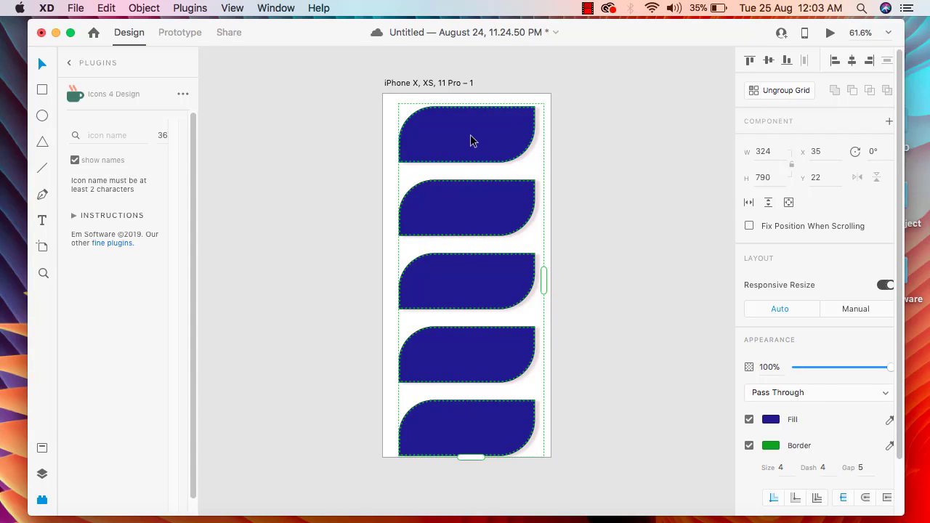
left_click(771, 419)
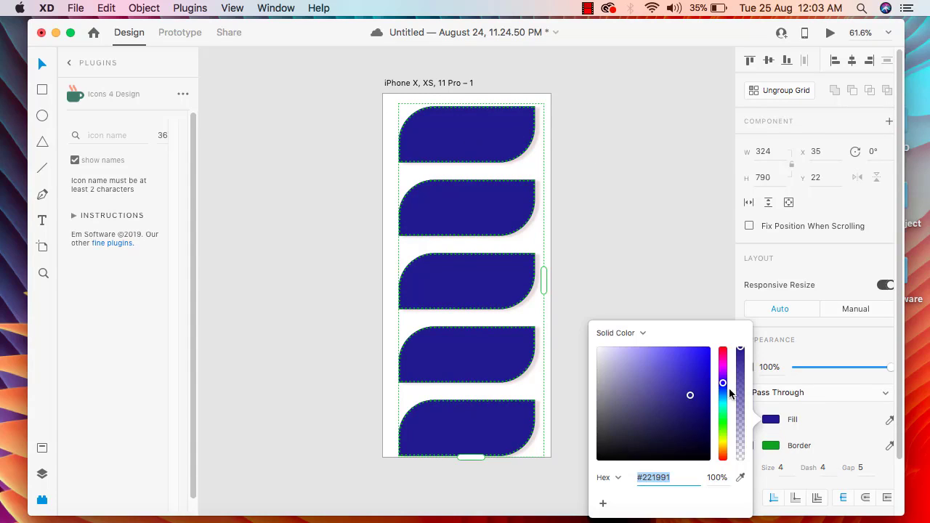
left_click(684, 370)
mouse_move(683, 370)
left_mouse_down()
mouse_move(683, 448)
mouse_move(689, 350)
left_mouse_up()
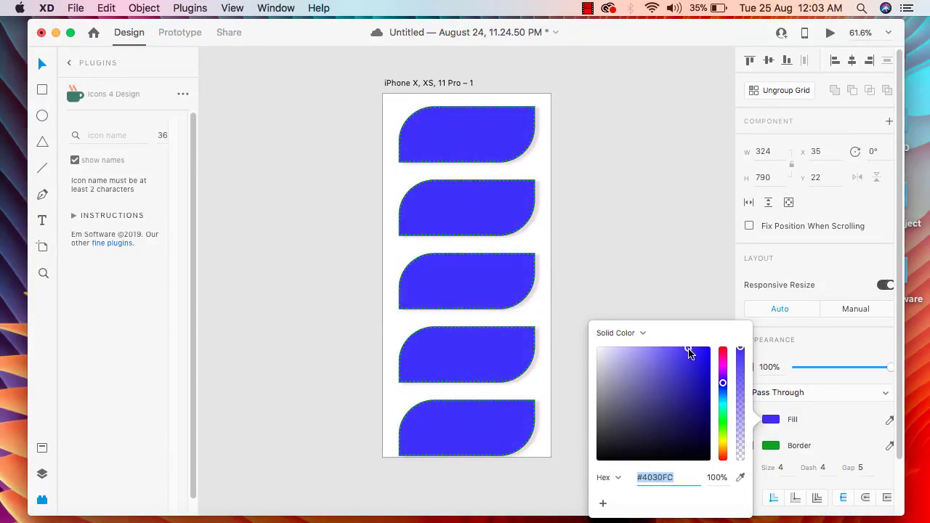
left_click(666, 260)
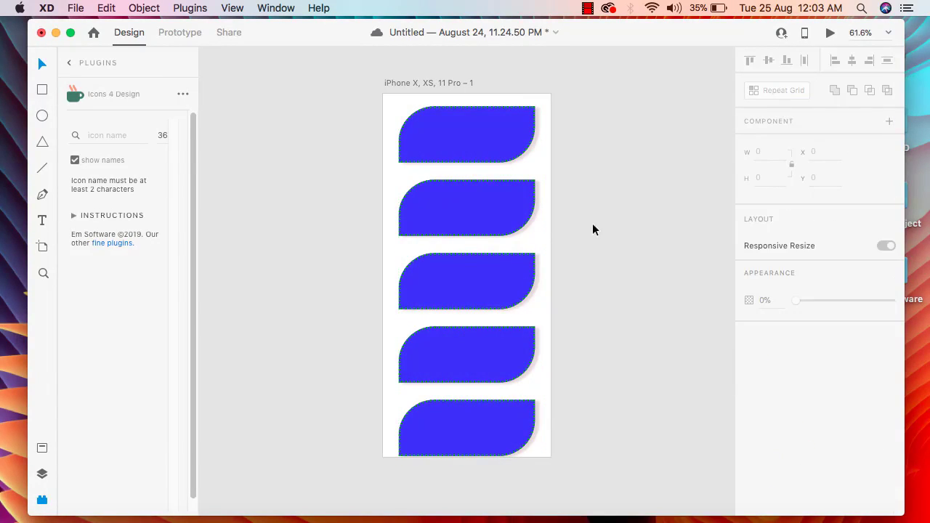
Try selecting single rectangles inside the repeat grid and ungroup the grid into separate rectangles.
left_click(509, 152)
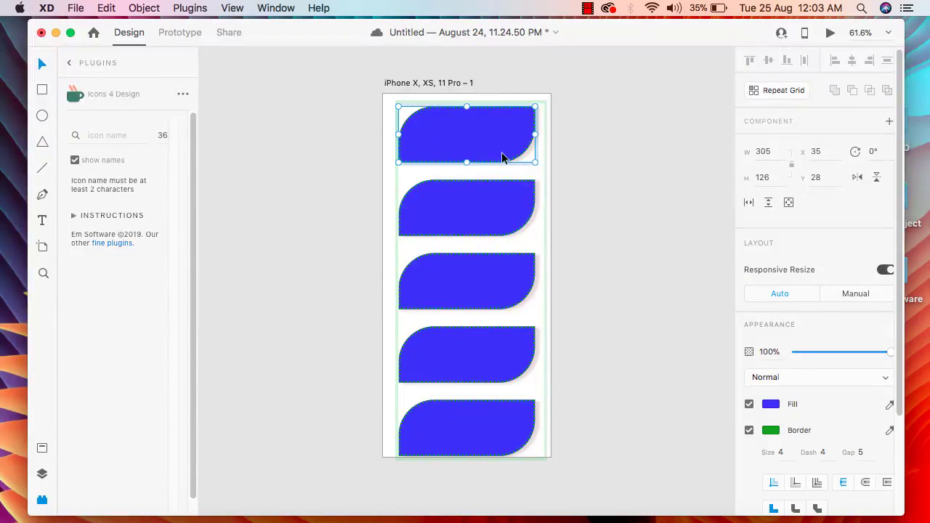
left_click(593, 301)
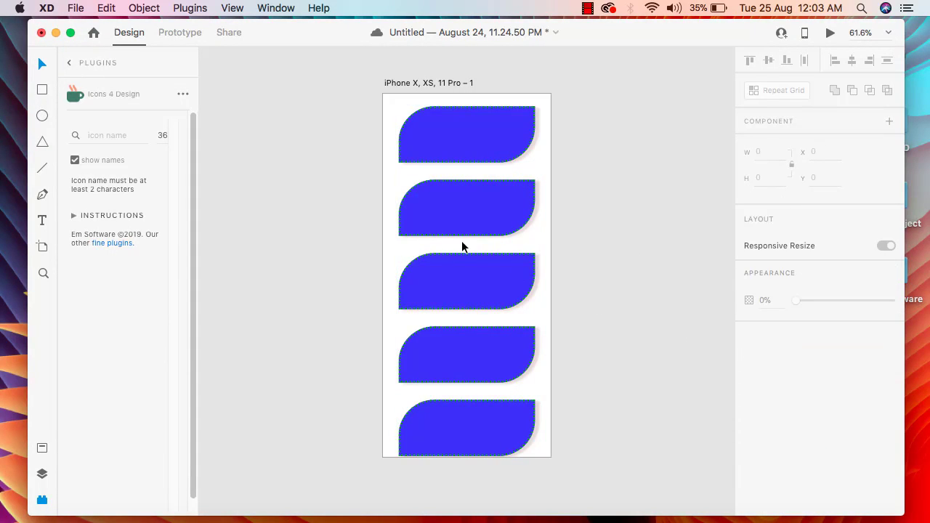
left_click(462, 247)
double_click(470, 221)
left_click(482, 276)
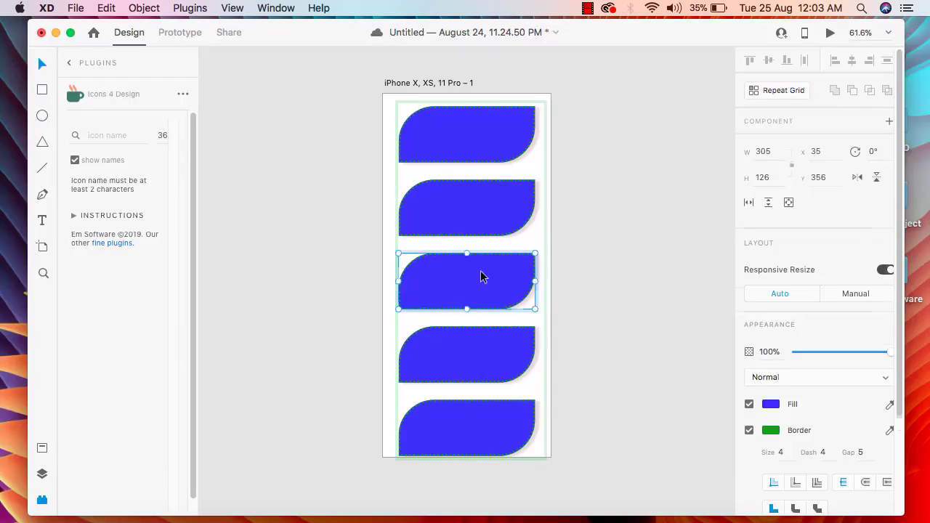
left_click(469, 103)
left_click(470, 120)
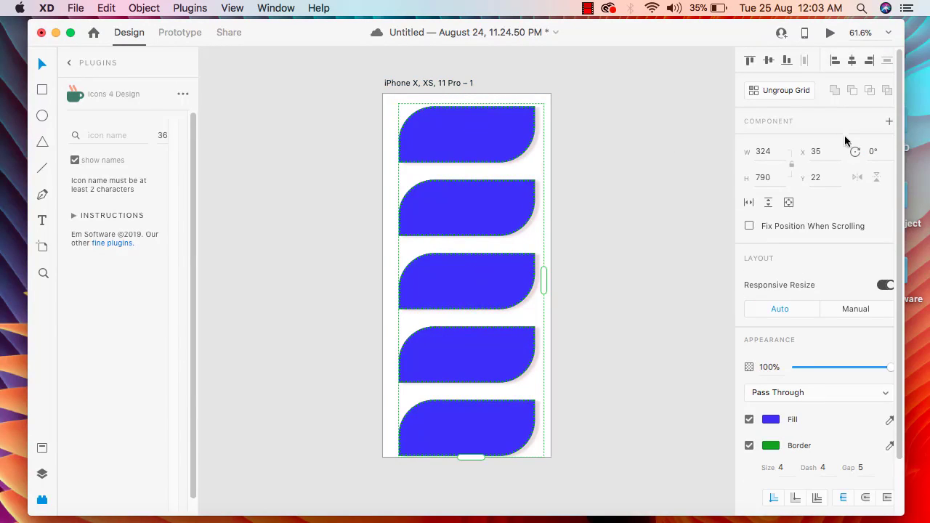
left_click(799, 93)
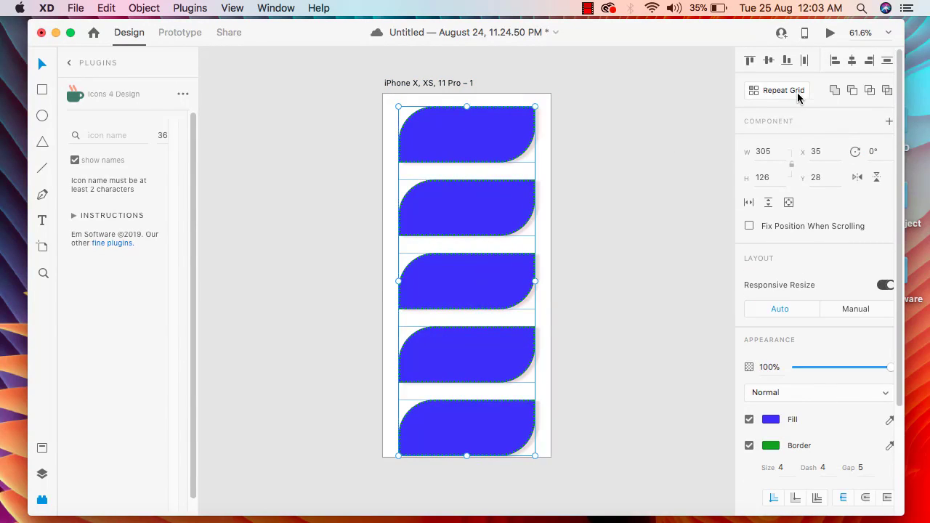
left_click(654, 156)
Change only the topmost rectangle's fill to a dark navy blue.
left_click(510, 155)
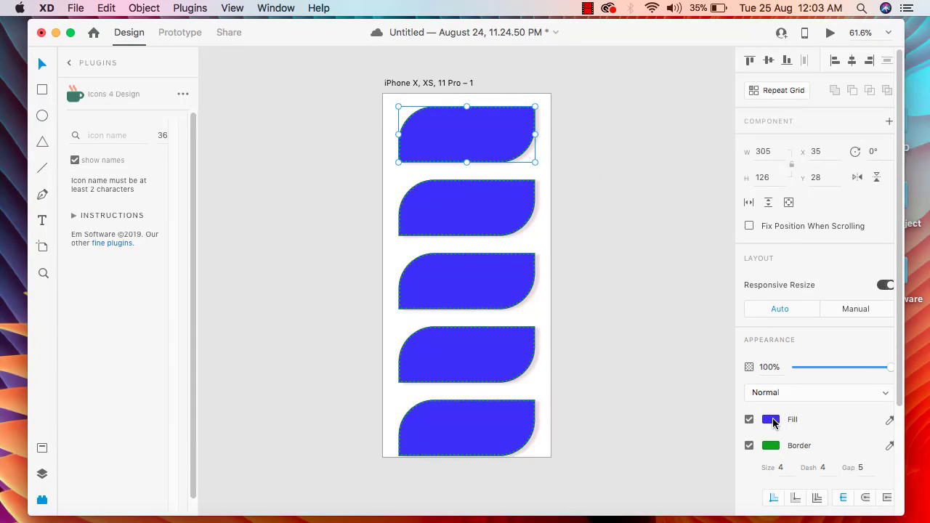
left_click(774, 425)
left_click(701, 396)
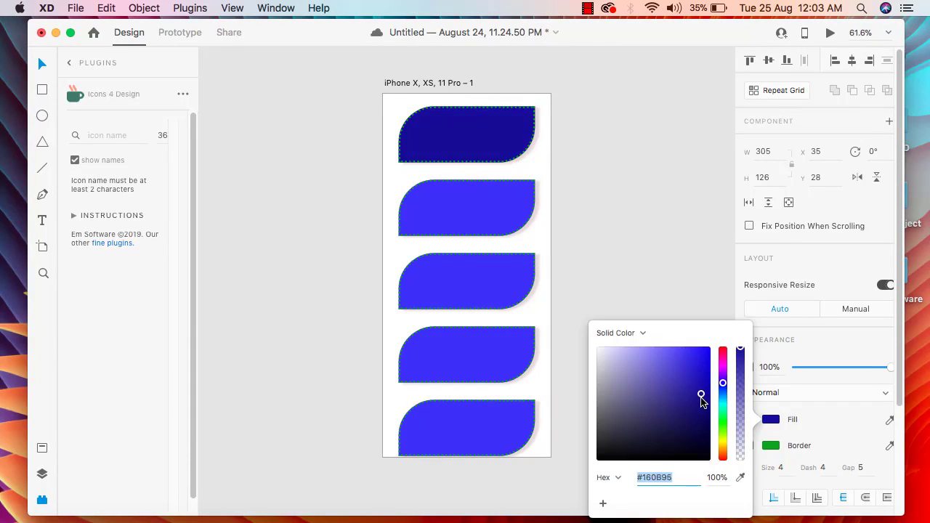
left_click(677, 240)
Change the second rectangle's fill to the dark olive green #2B3607 and deselect it.
left_click(507, 220)
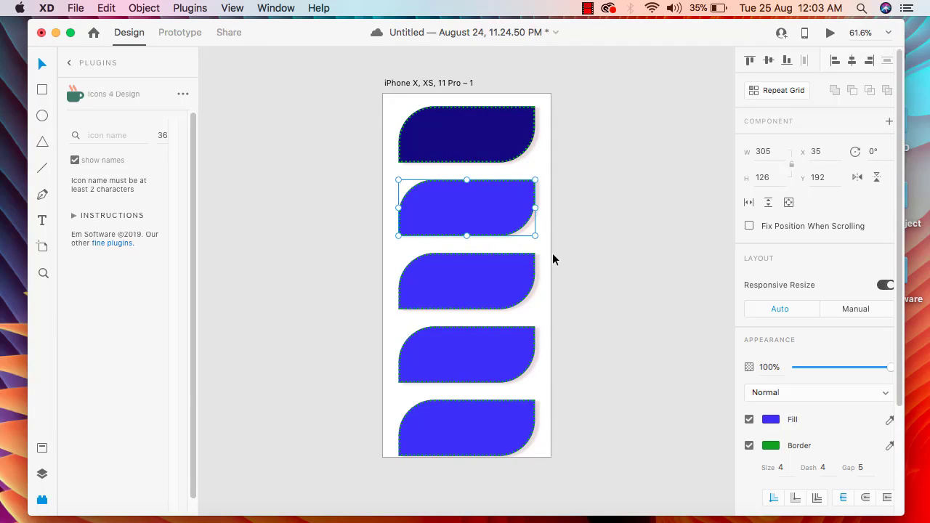
left_click(771, 420)
left_click(698, 378)
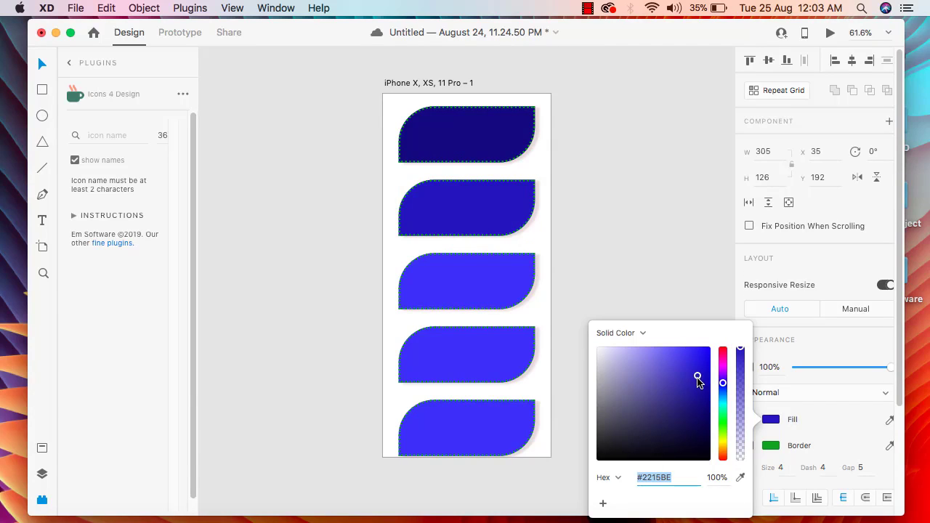
left_click_drag(722, 449, 695, 437)
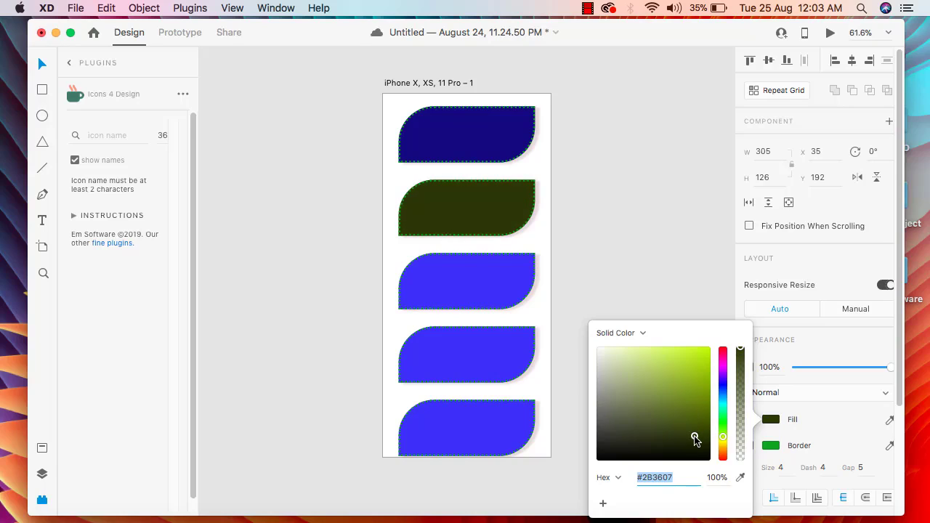
left_click(655, 172)
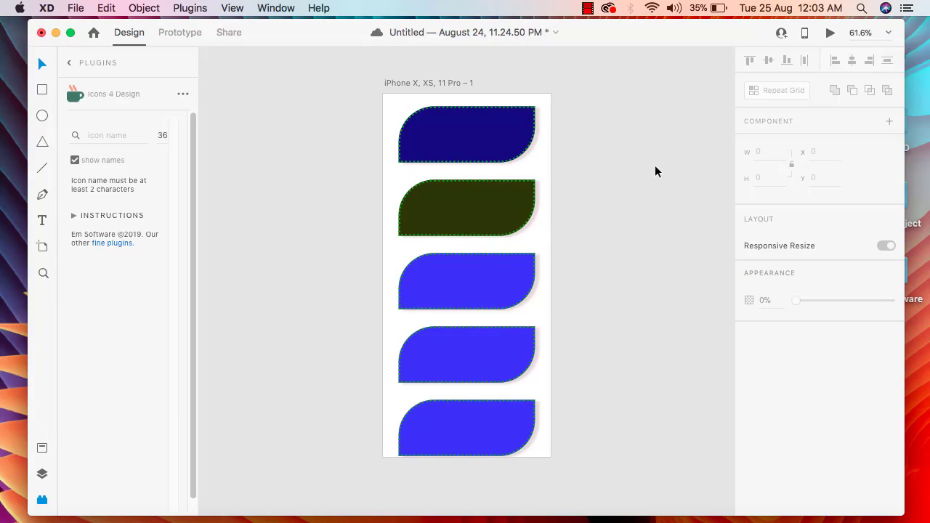